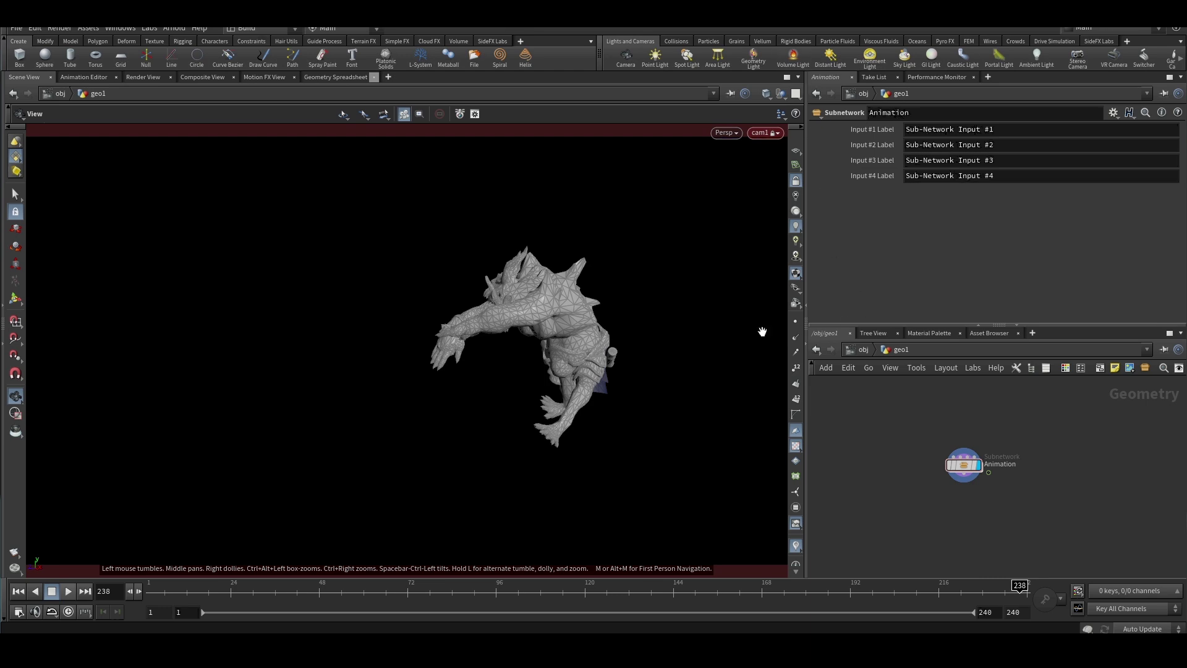
Scrub the timeline to frame 43 to preview the creature's animation.
scroll(973, 500, up, 2)
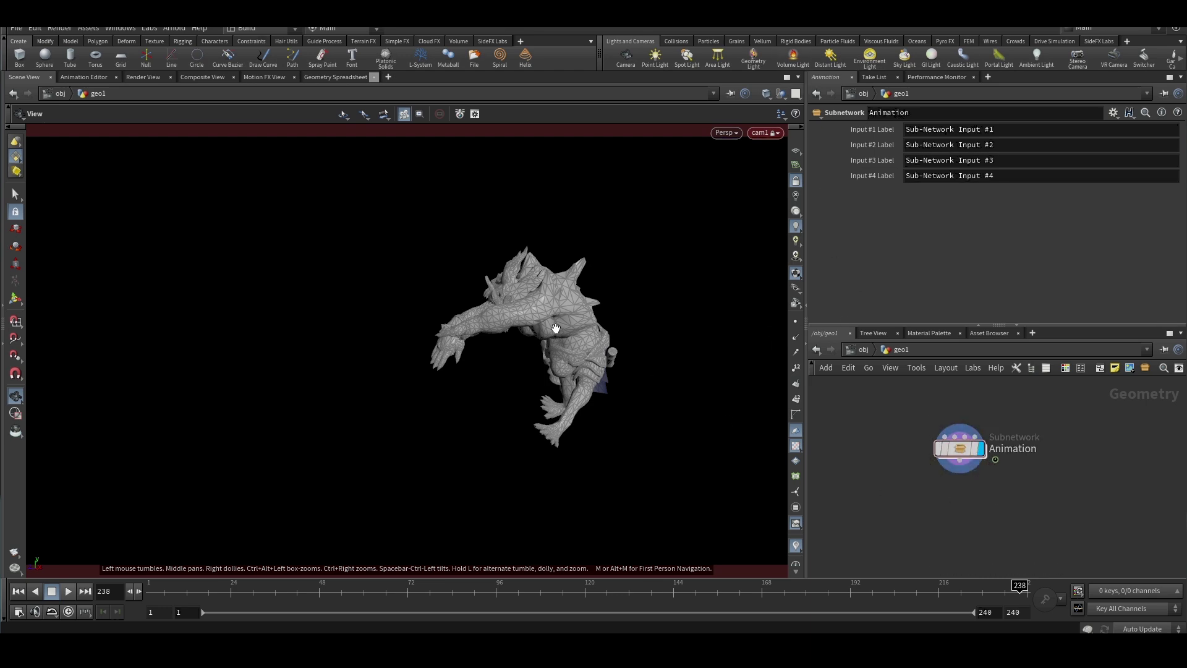
drag(173, 597, 300, 516)
scroll(940, 494, up, 2)
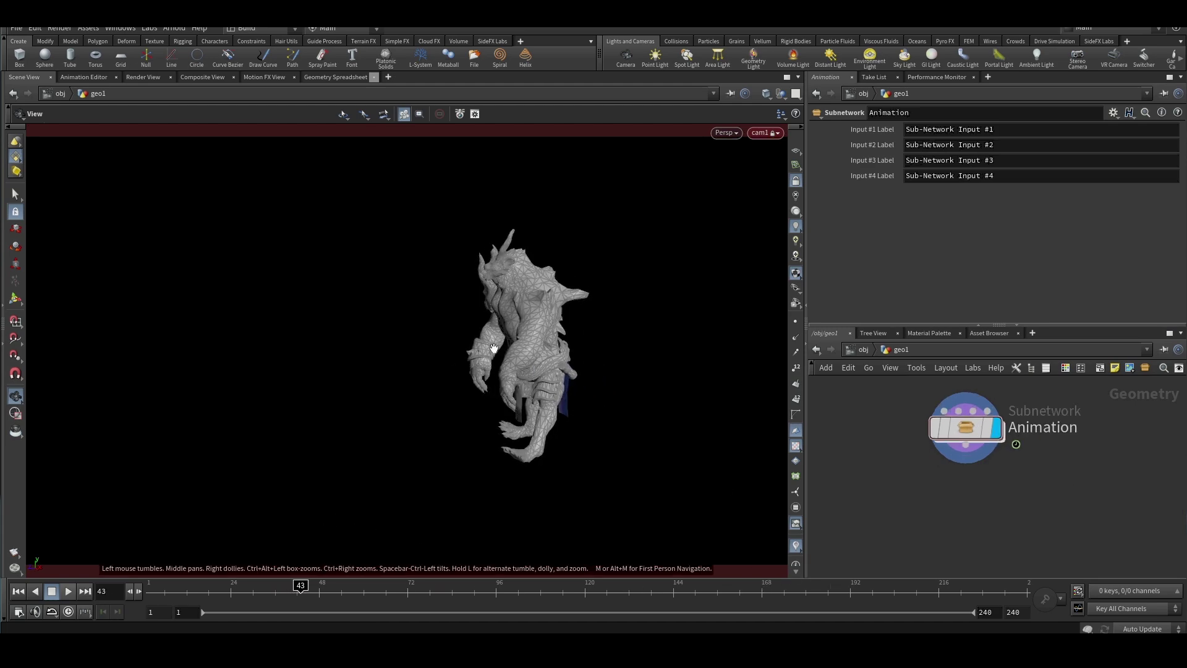
Add a Cloud node after the Animation subnetwork to turn the creature mesh into a volume.
key(Tab)
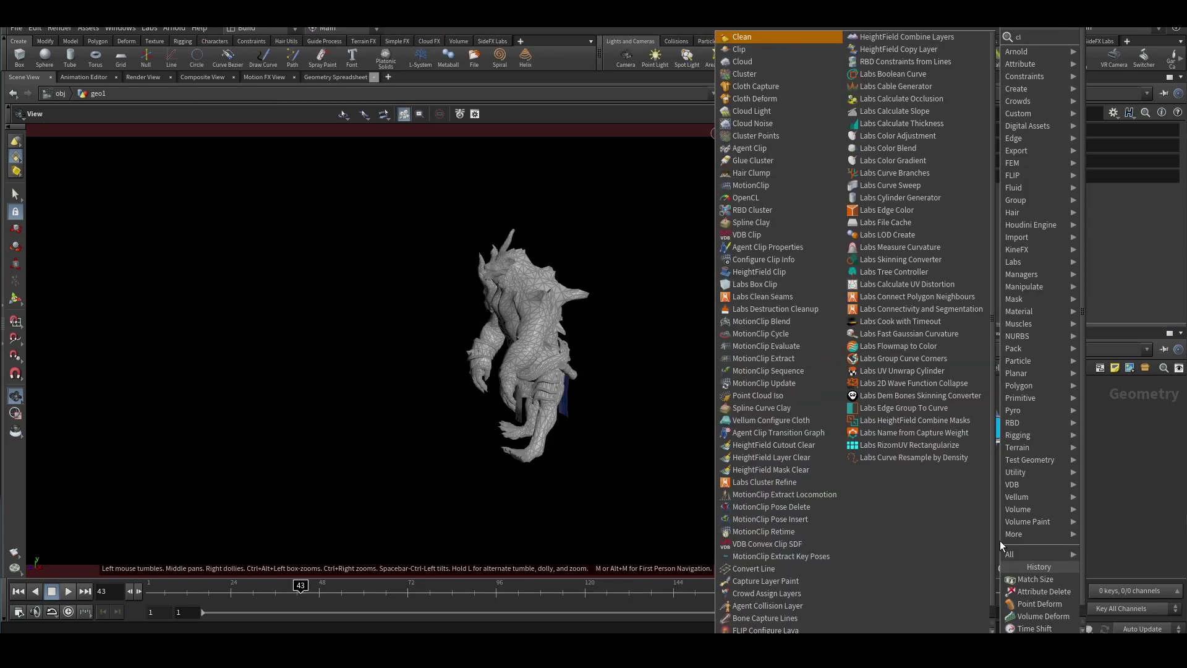
text(cloud)
key(Return)
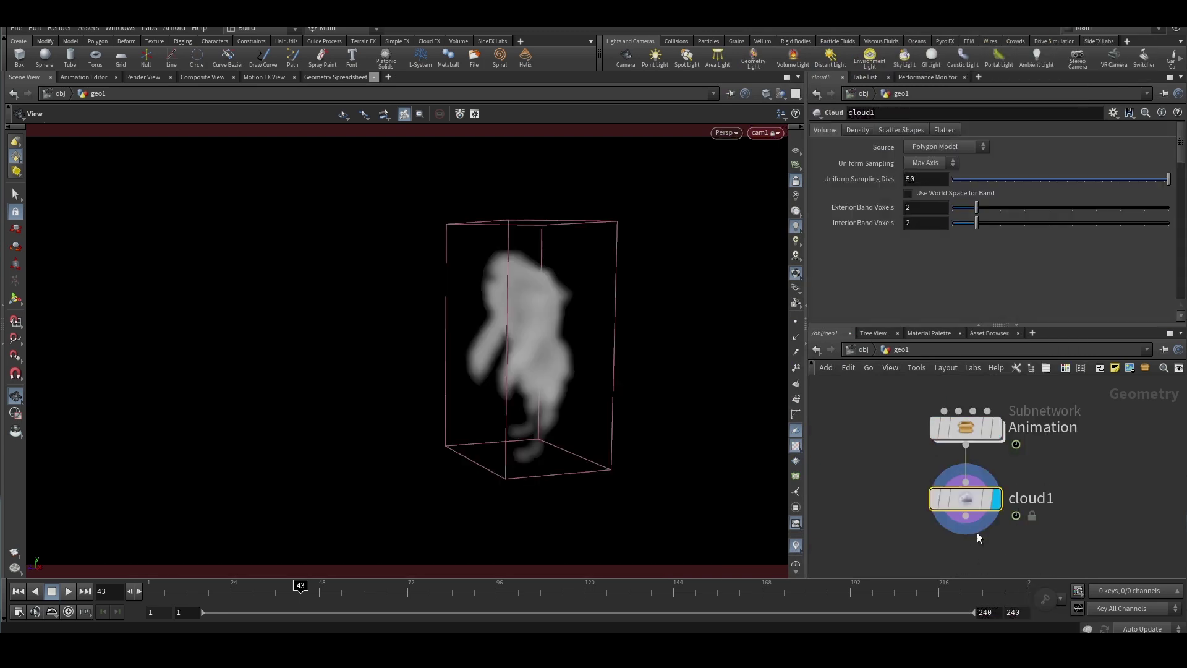
scroll(983, 495, up, 3)
drag(321, 289, 599, 313)
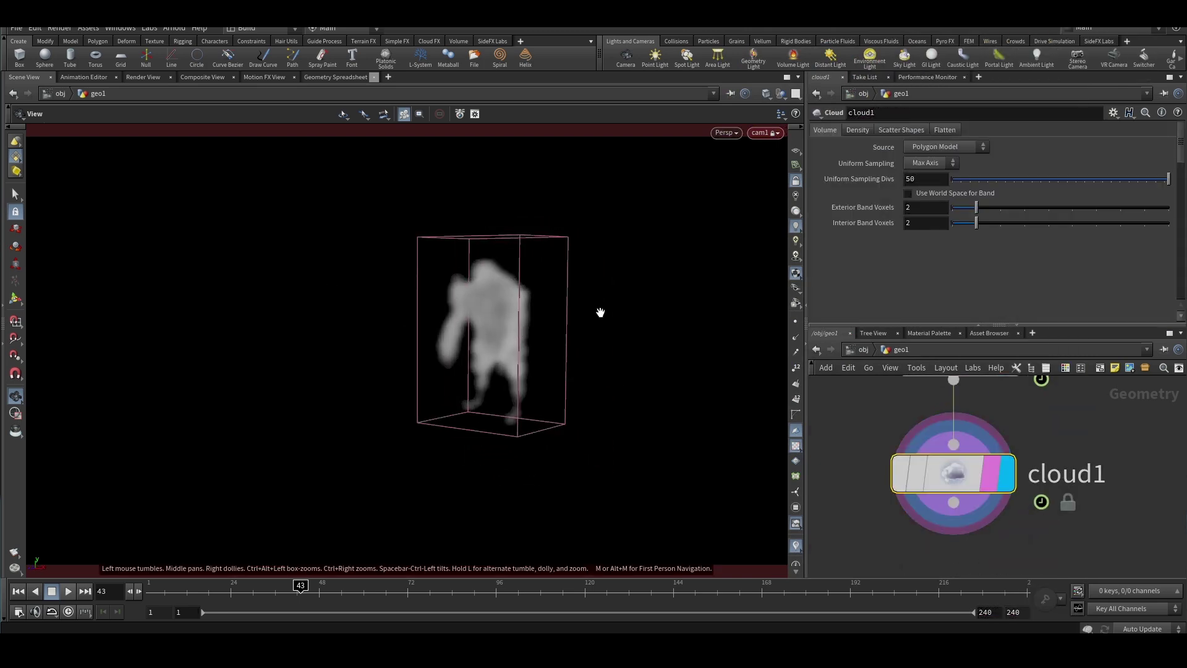
Set the Cloud node's Uniform Sampling Divs to 200 and check the creature volume from several angles.
click(931, 178)
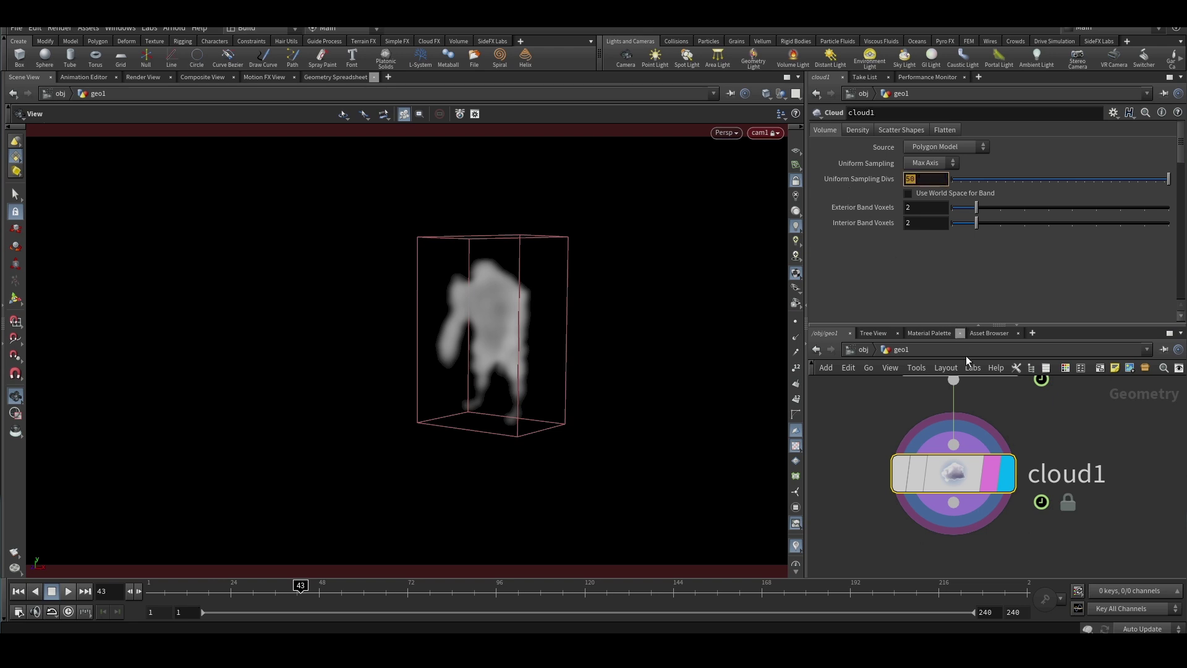
text(200)
key(Return)
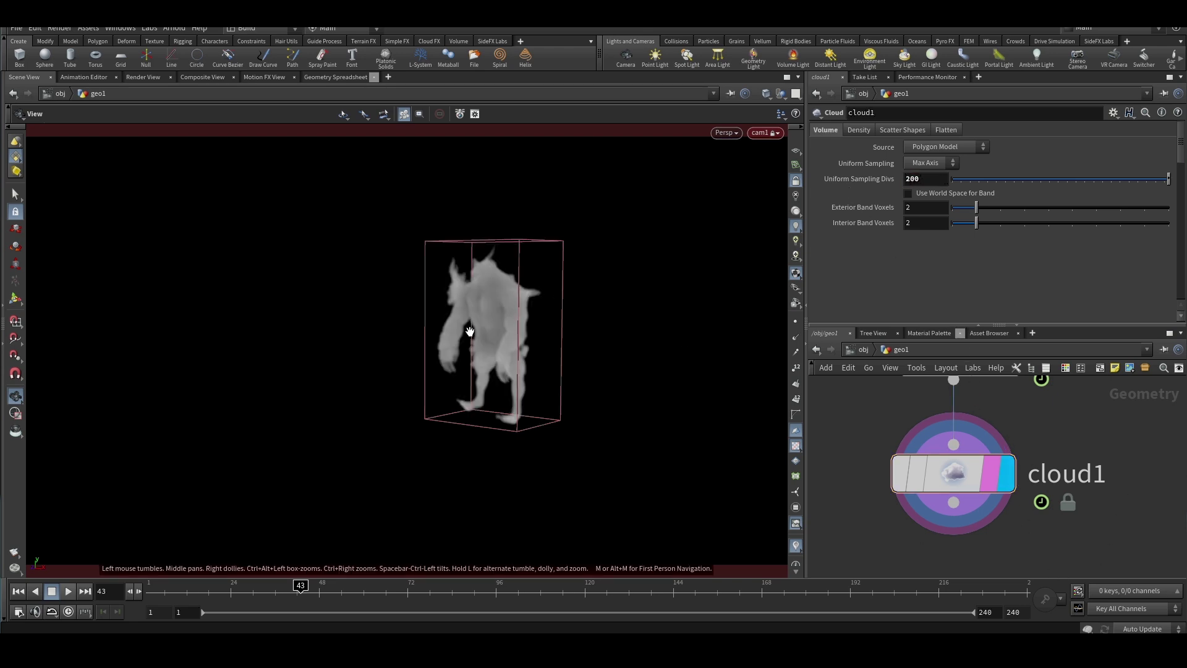
drag(679, 321, 433, 332)
drag(516, 340, 612, 340)
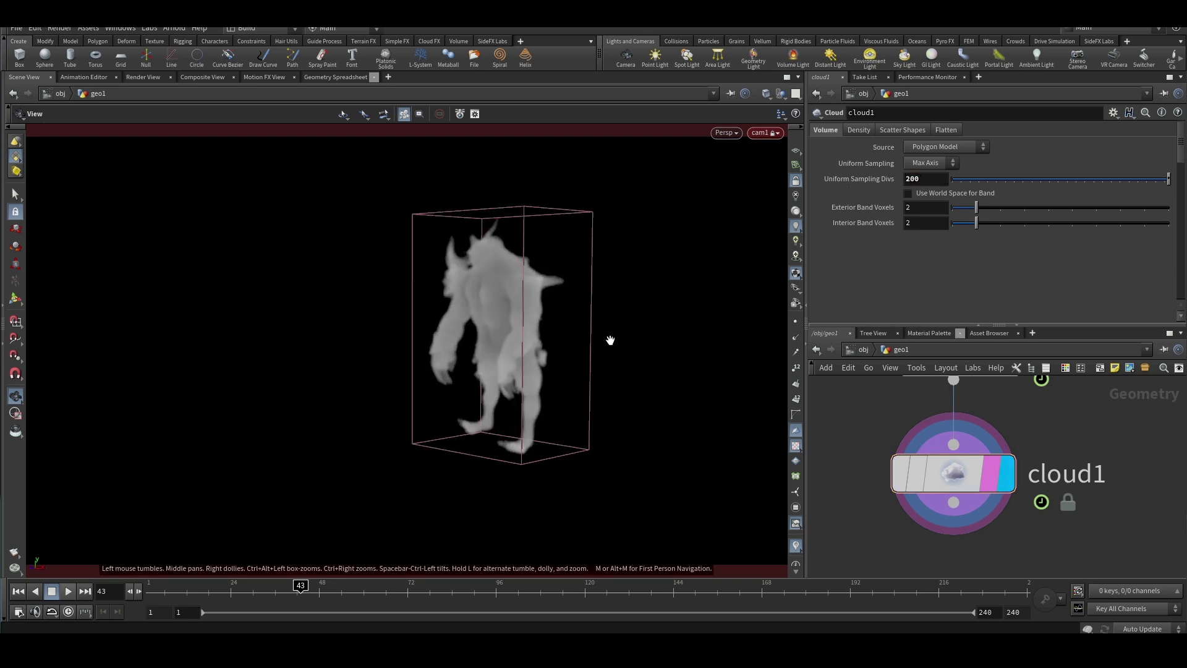
Add a Cloud Noise node after cloud1 and display its output.
scroll(941, 519, down, 2)
key(Tab)
mouse_move(999, 508)
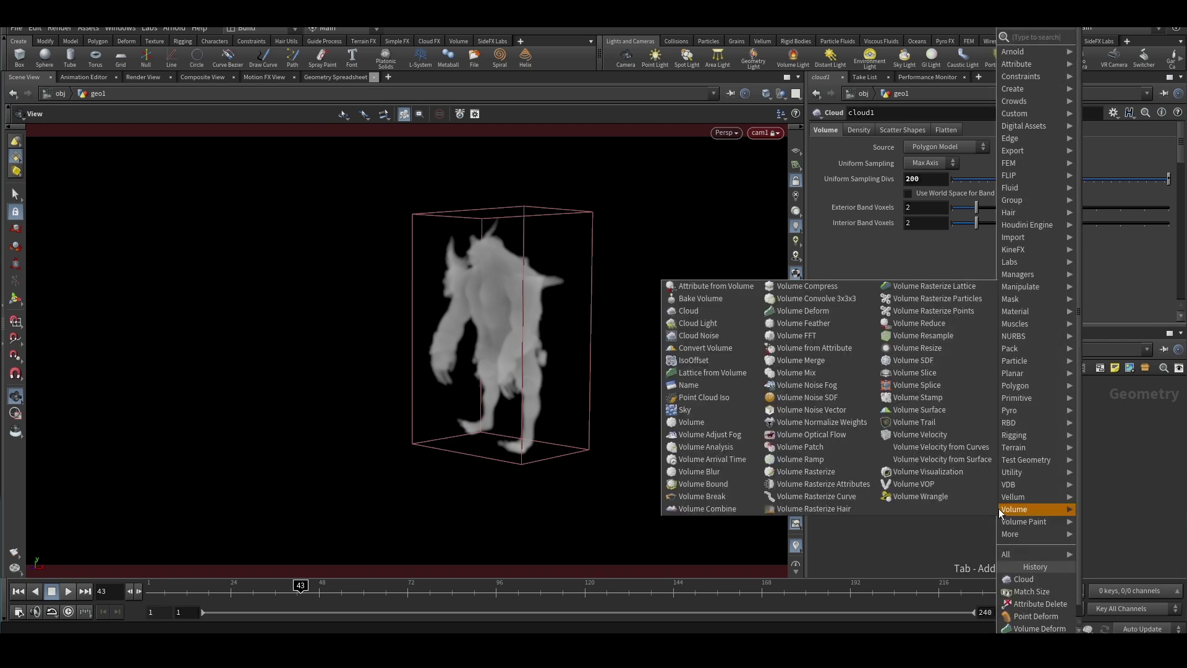
text(cloud)
key(Down)
key(Down)
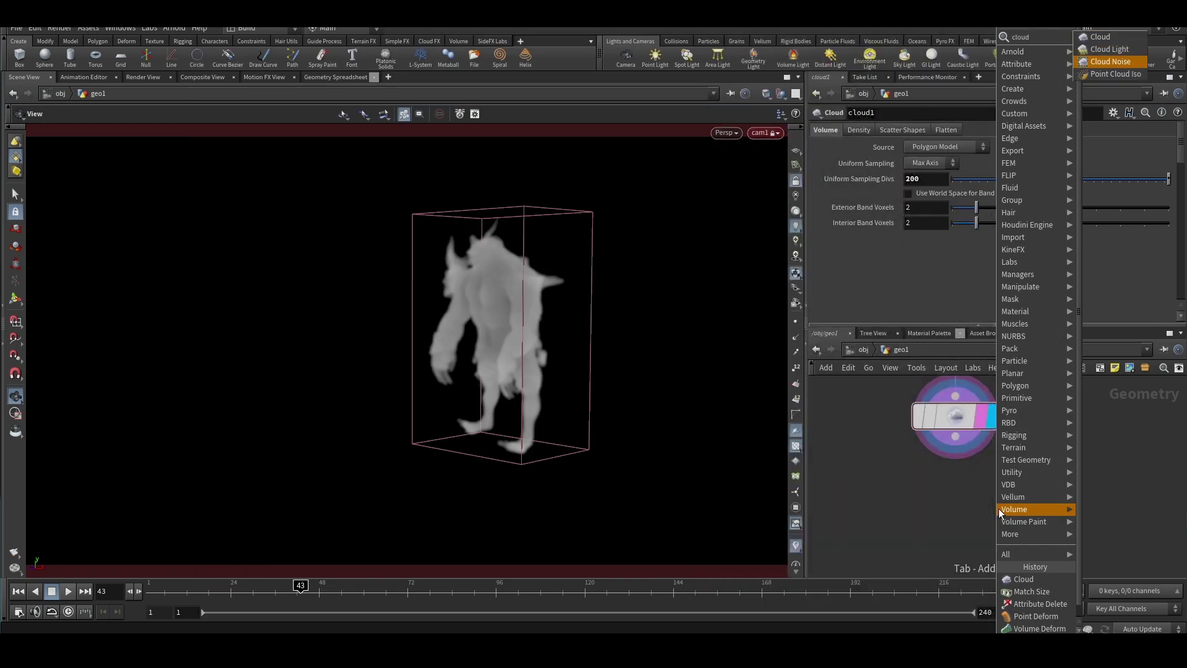
key(Return)
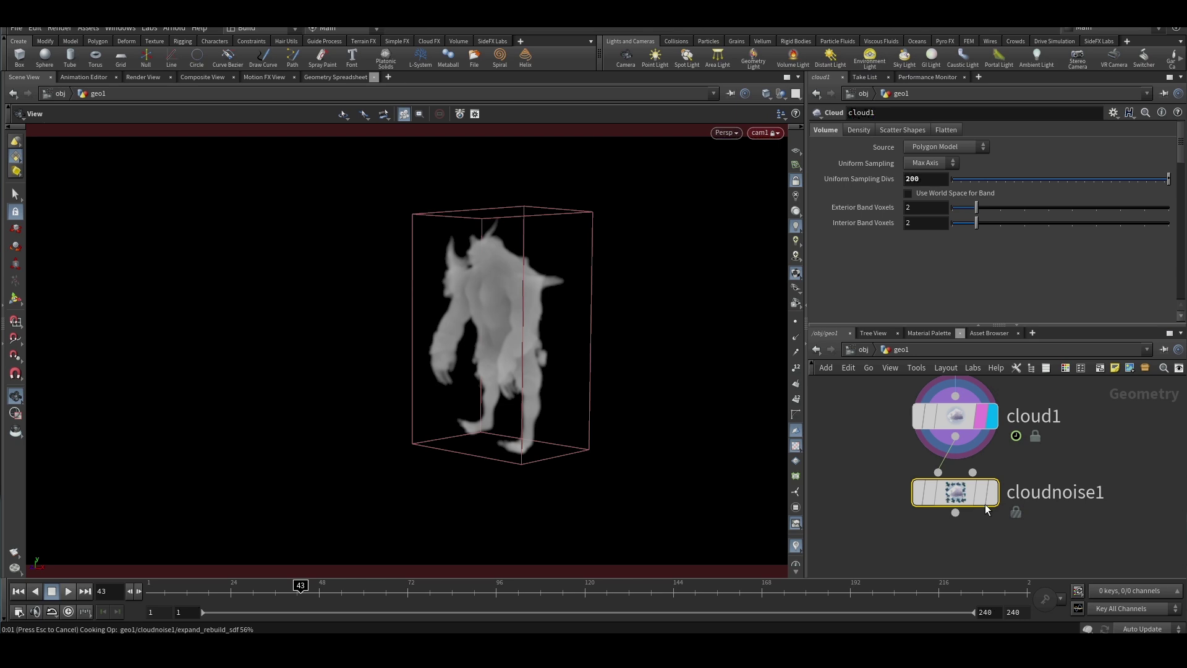
click(985, 503)
scroll(995, 480, up, 2)
click(976, 513)
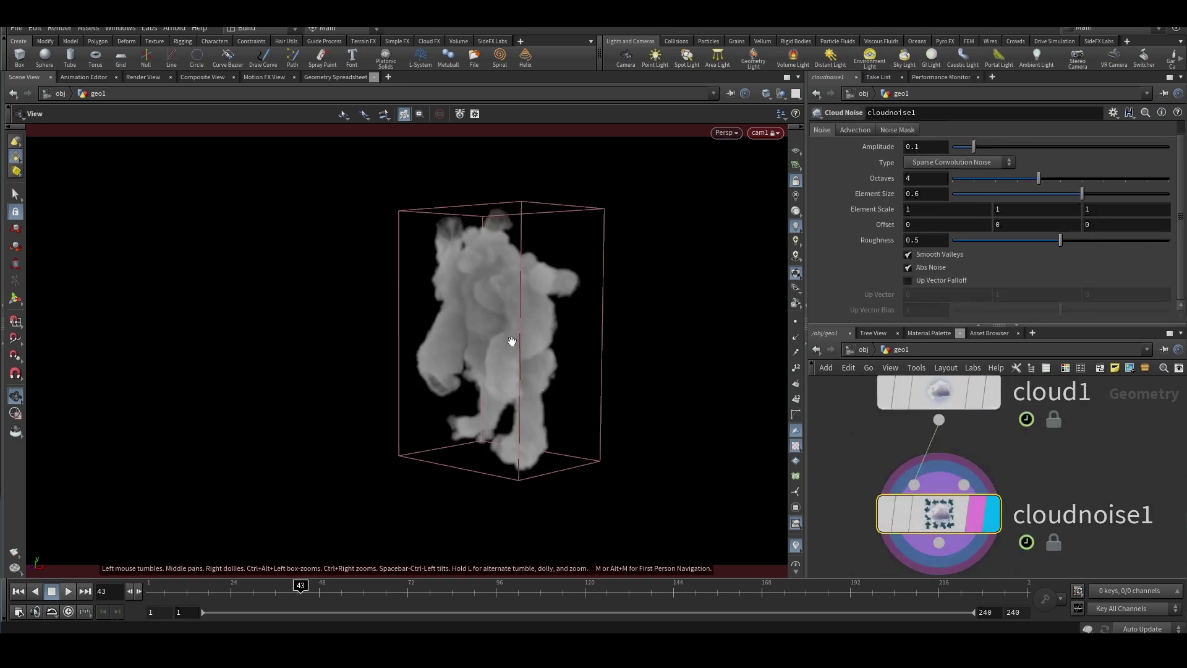
Set the Cloud Noise Element Size to about 0.169 and inspect the noisy volume.
click(1023, 195)
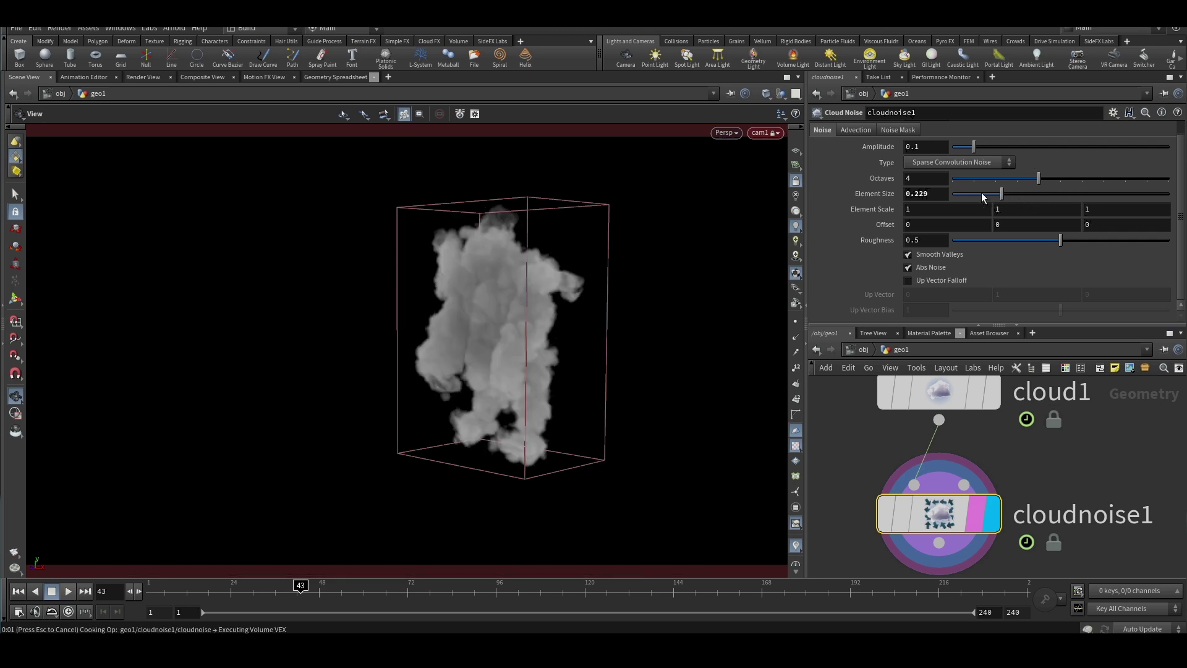
click(981, 193)
scroll(959, 435, down, 3)
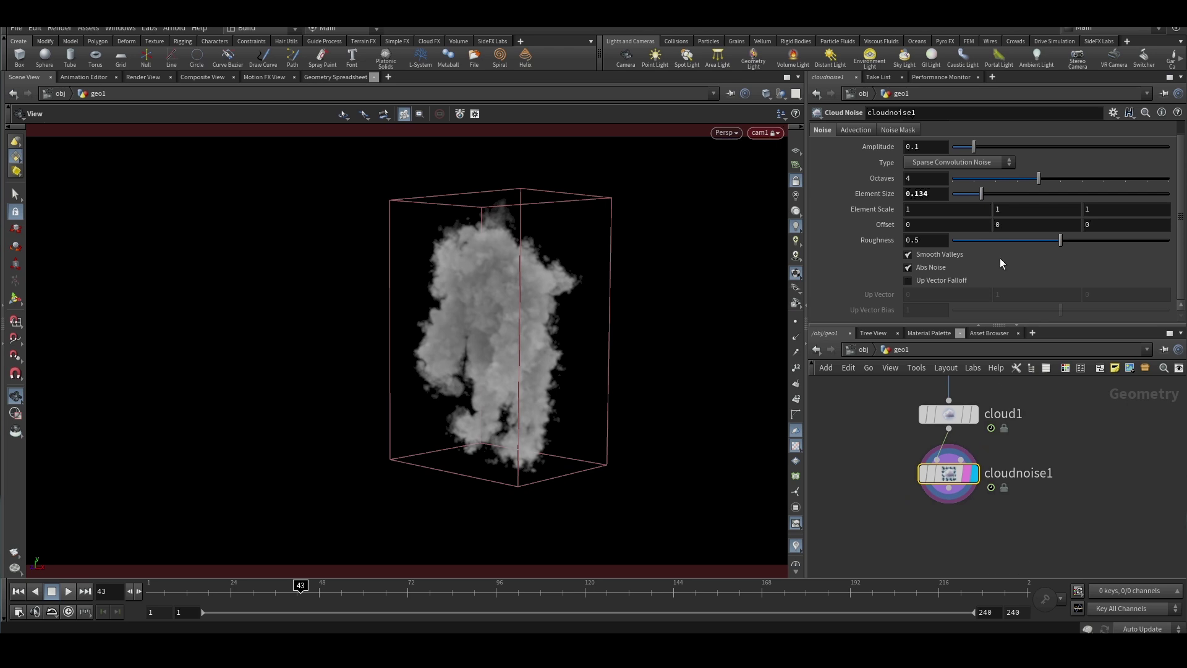
click(988, 192)
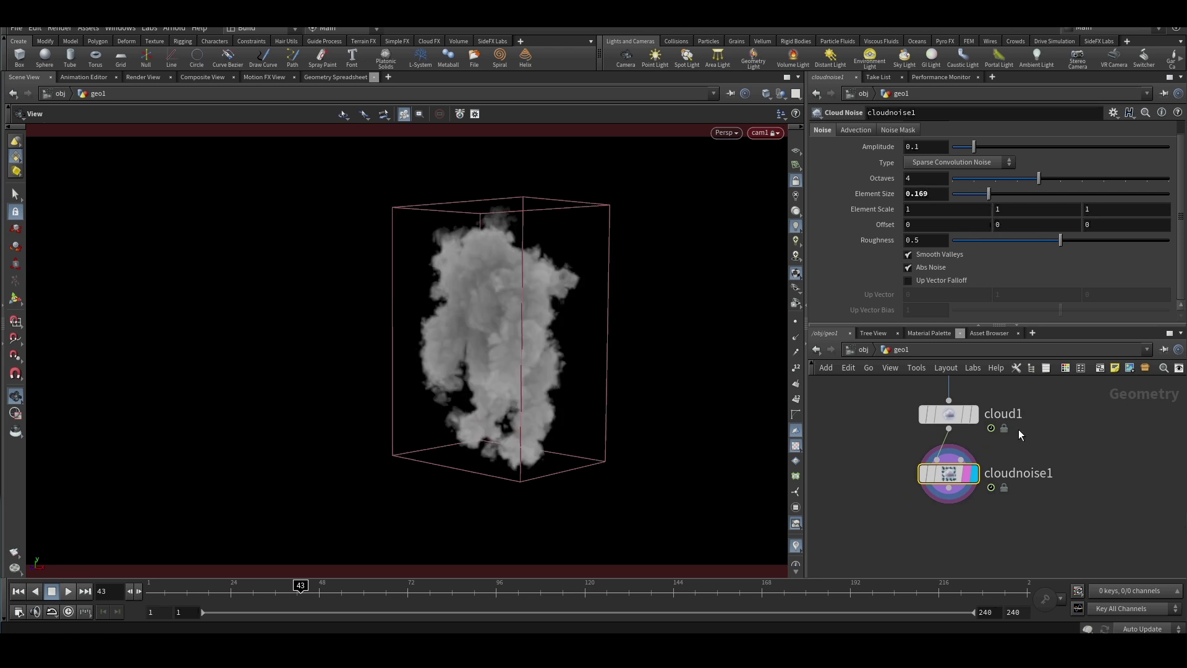
drag(410, 432, 424, 350)
scroll(516, 332, up, 3)
scroll(432, 273, down, 2)
scroll(508, 306, up, 1)
scroll(589, 352, down, 2)
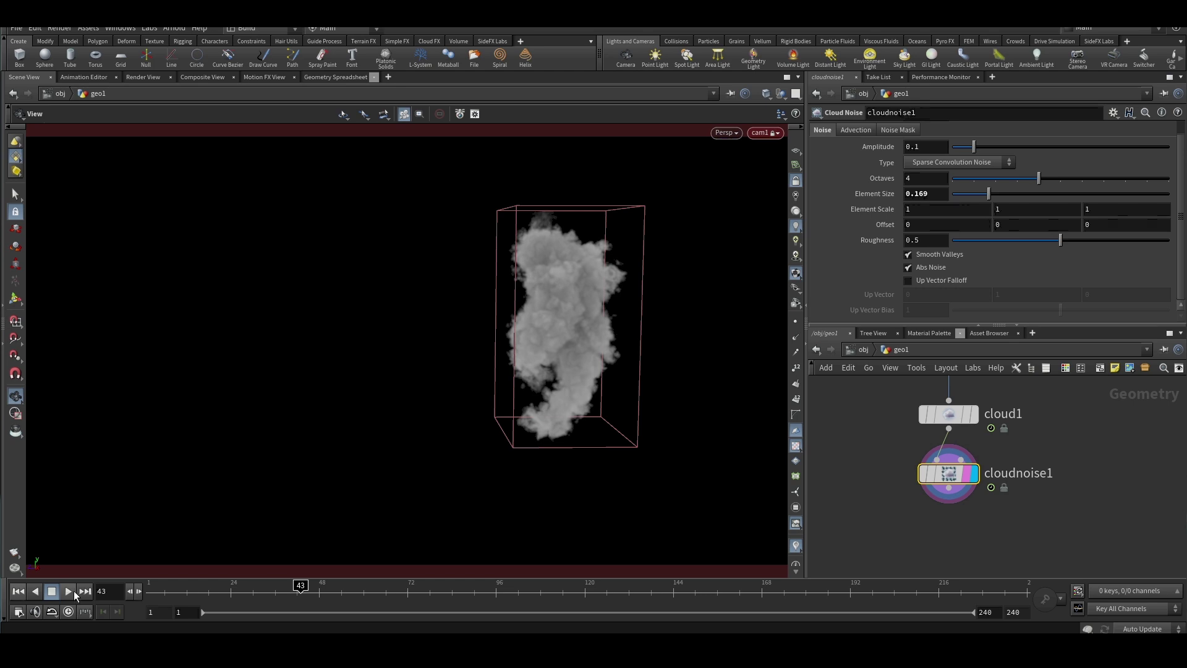
Compare the noisy cloud at frames 1, 3 and 35 to examine how the noise behaves over the animation.
key(ctrl+Up)
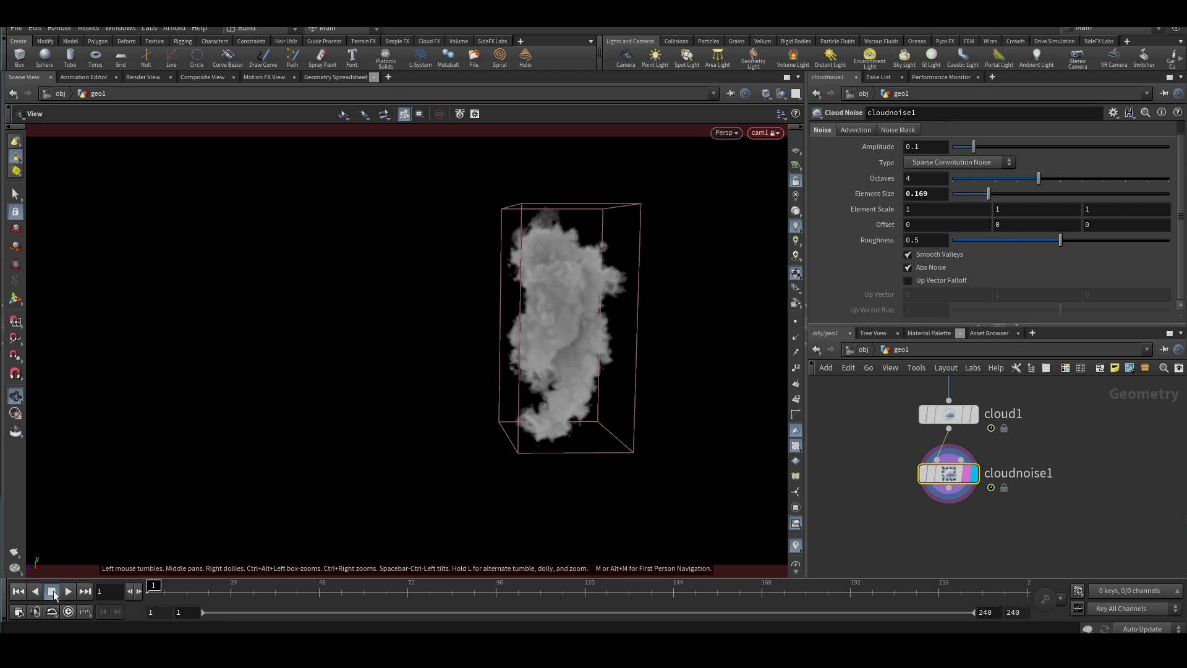
drag(419, 344, 554, 312)
scroll(898, 512, down, 2)
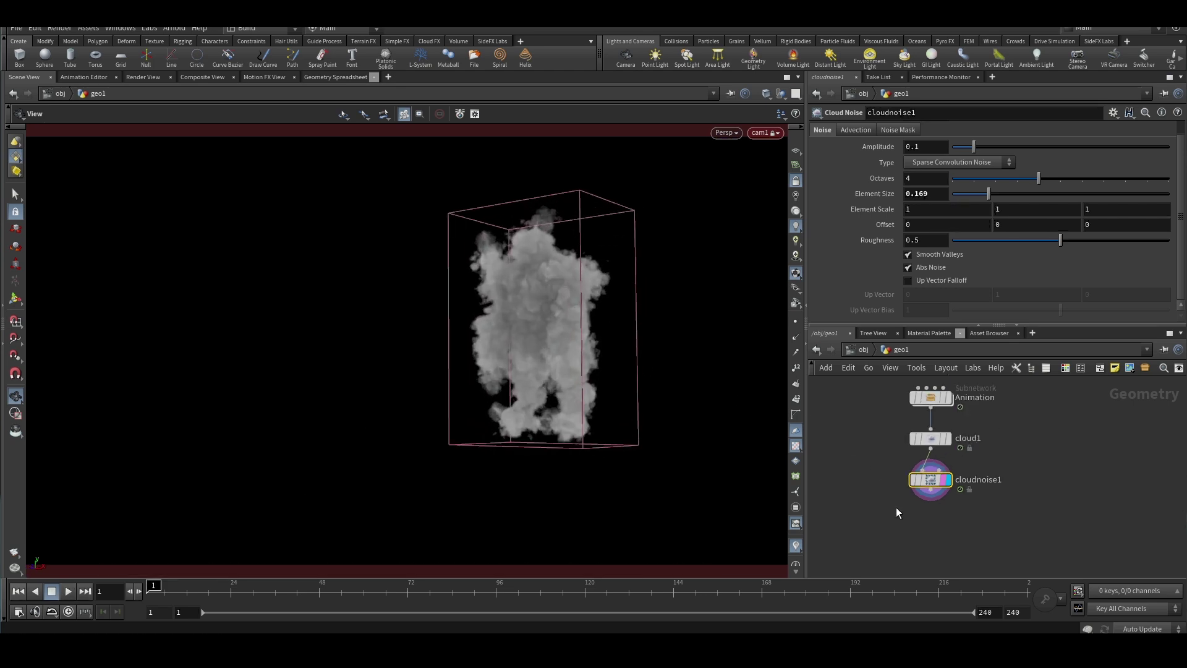
scroll(895, 507, up, 1)
drag(1029, 466, 843, 509)
scroll(952, 437, down, 1)
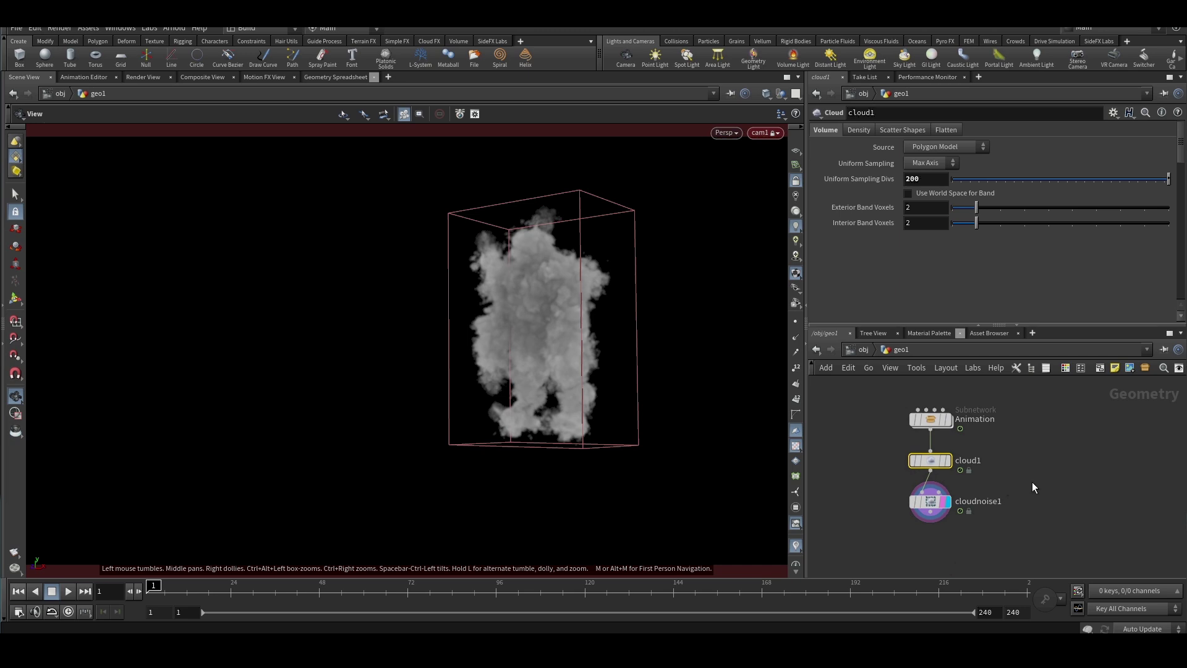
drag(1032, 481, 900, 545)
drag(509, 392, 472, 398)
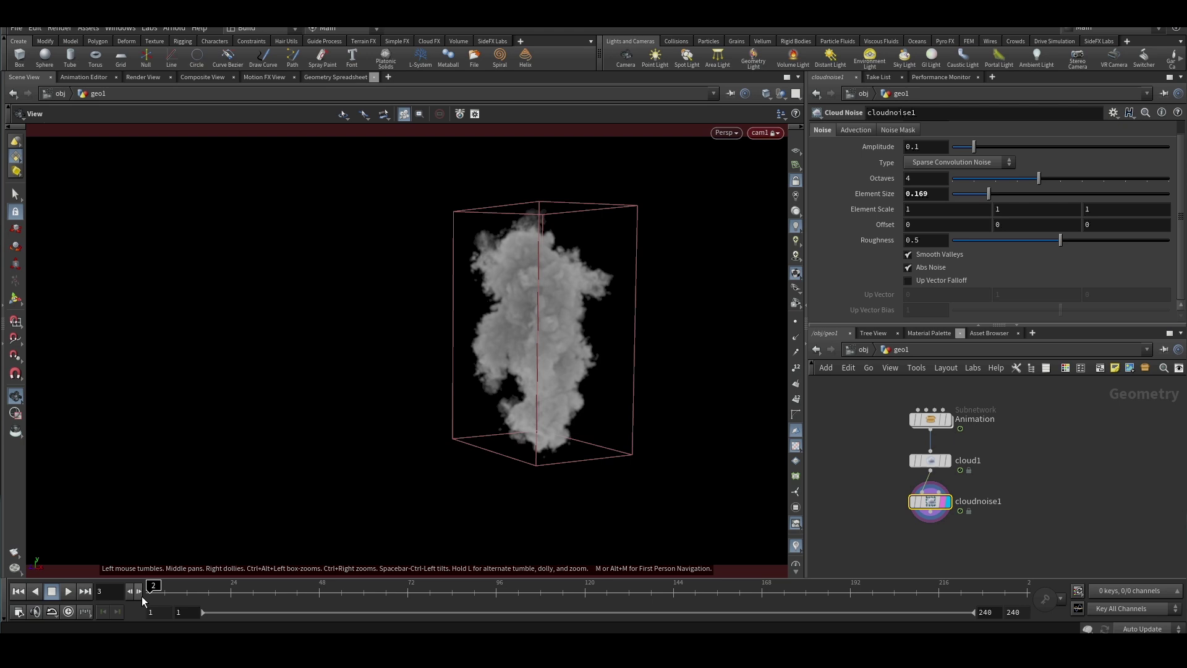
scroll(910, 469, down, 1)
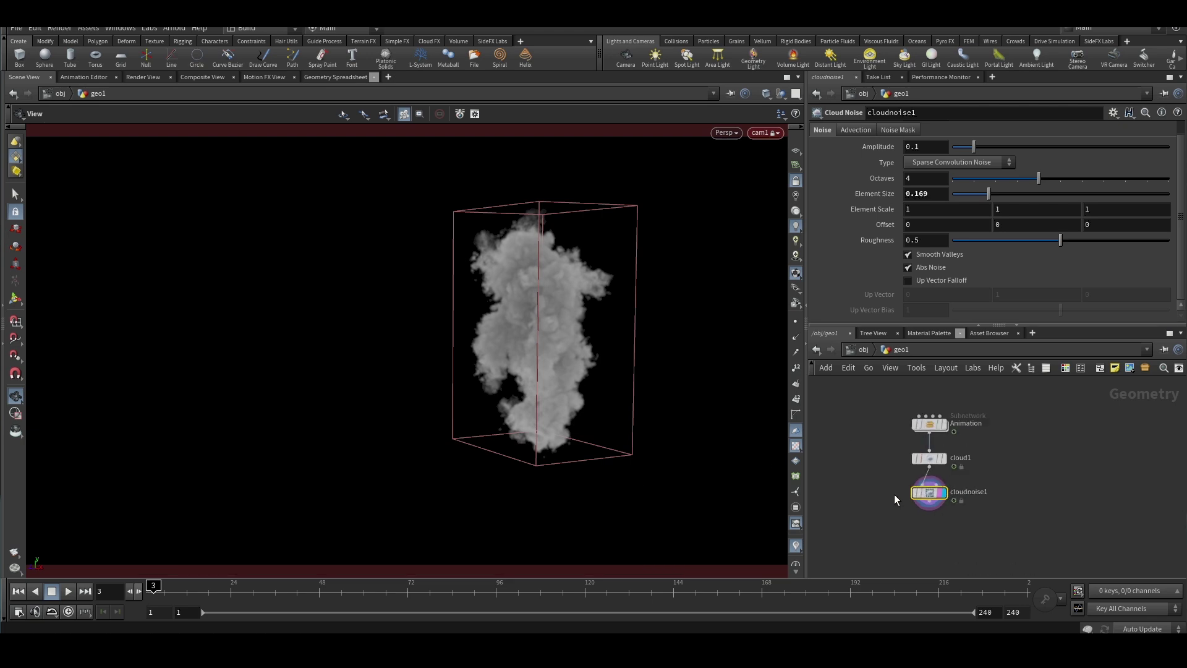
click(270, 603)
scroll(954, 465, down, 2)
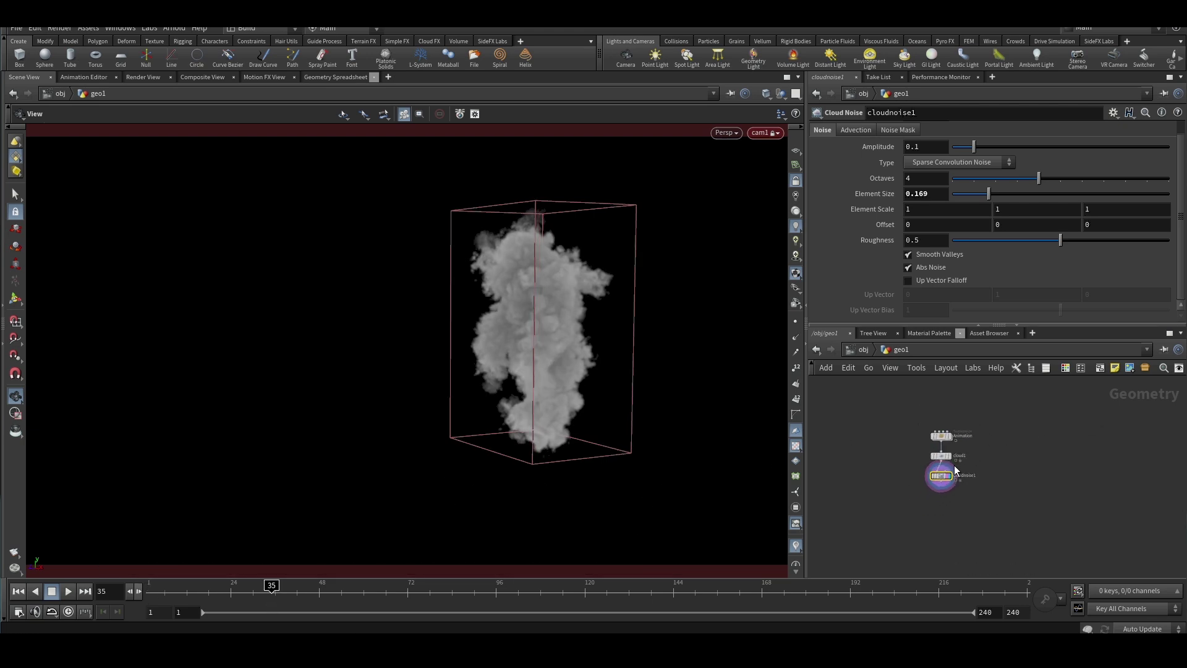
Add a Volume Deform node with its lattice node after cloudnoise1 and display the deform output.
scroll(933, 497, up, 2)
key(Tab)
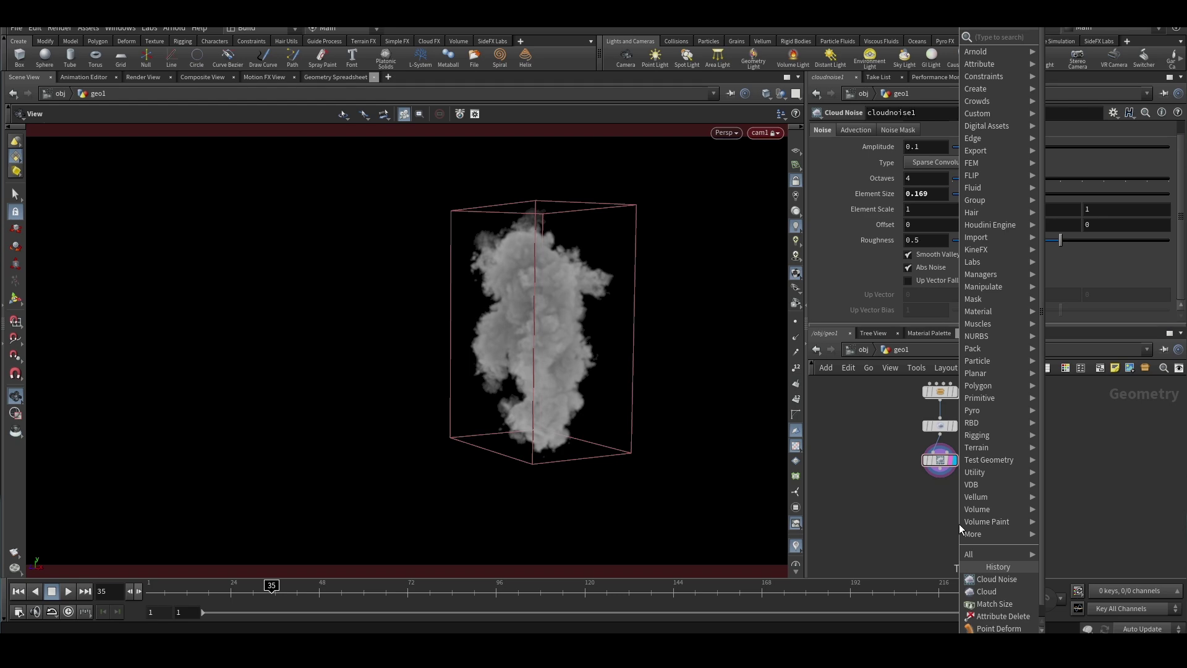
text(volu)
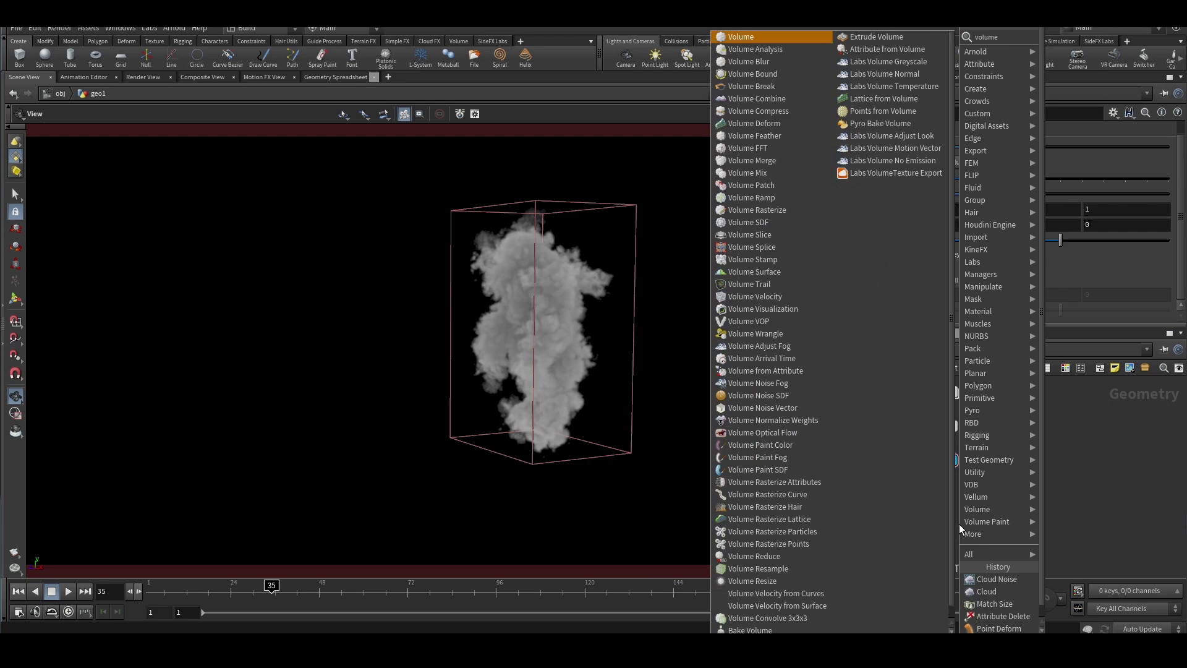
text(me de)
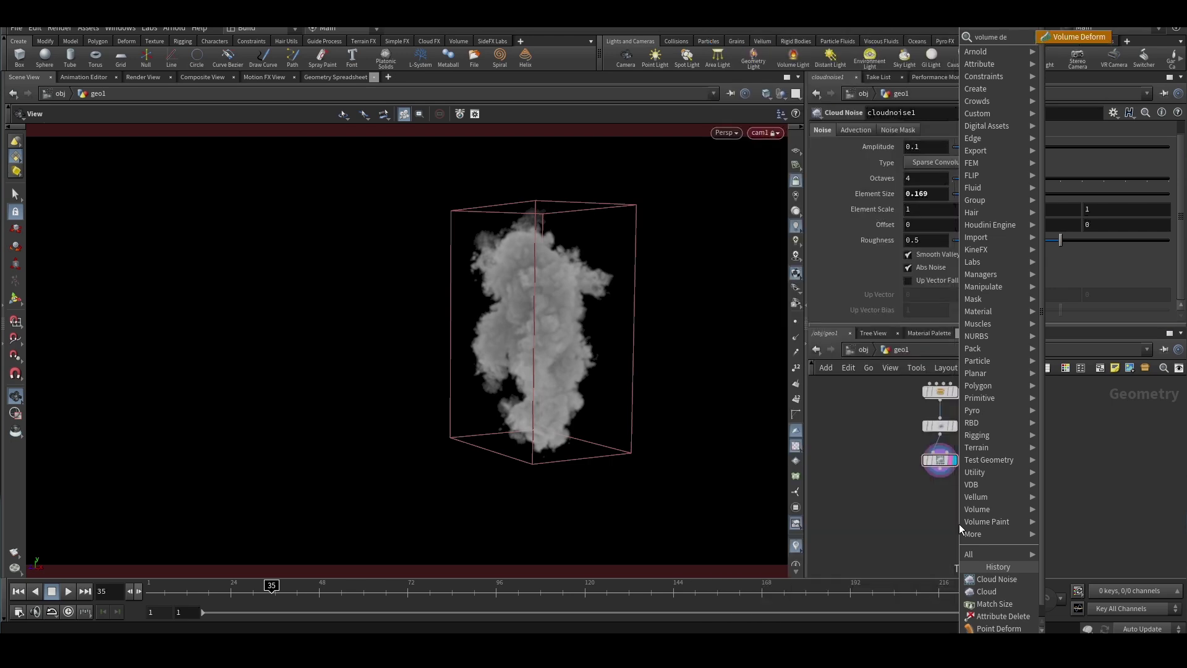
key(Return)
scroll(1009, 466, up, 3)
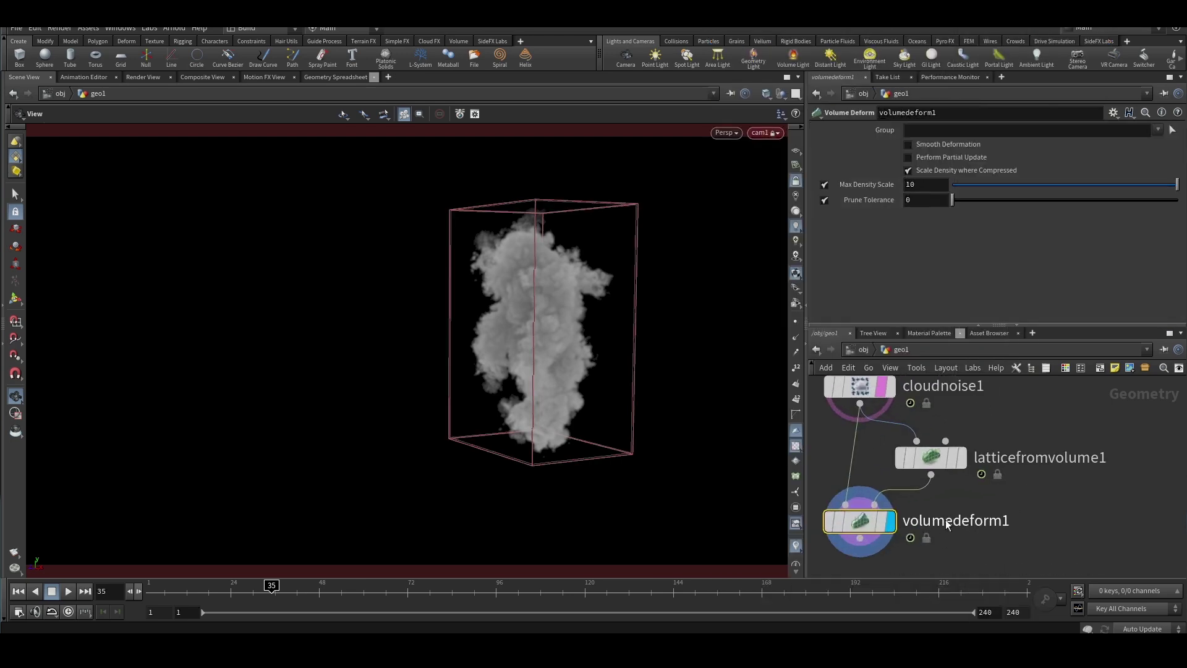
click(879, 524)
drag(879, 524, 892, 525)
Display latticefromvolume1 and examine its lattice points around the cloud from different angles.
scroll(1162, 457, down, 1)
scroll(1077, 456, up, 1)
drag(1120, 474, 892, 420)
scroll(968, 436, down, 1)
drag(1169, 437, 855, 476)
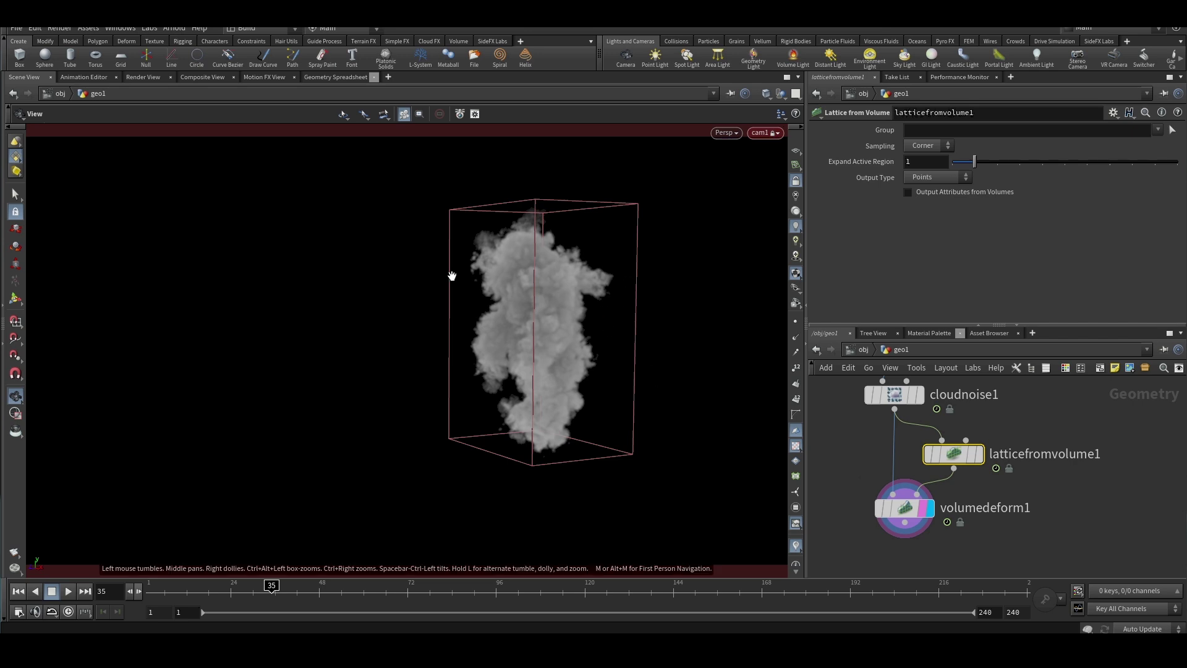
scroll(990, 460, up, 1)
click(979, 455)
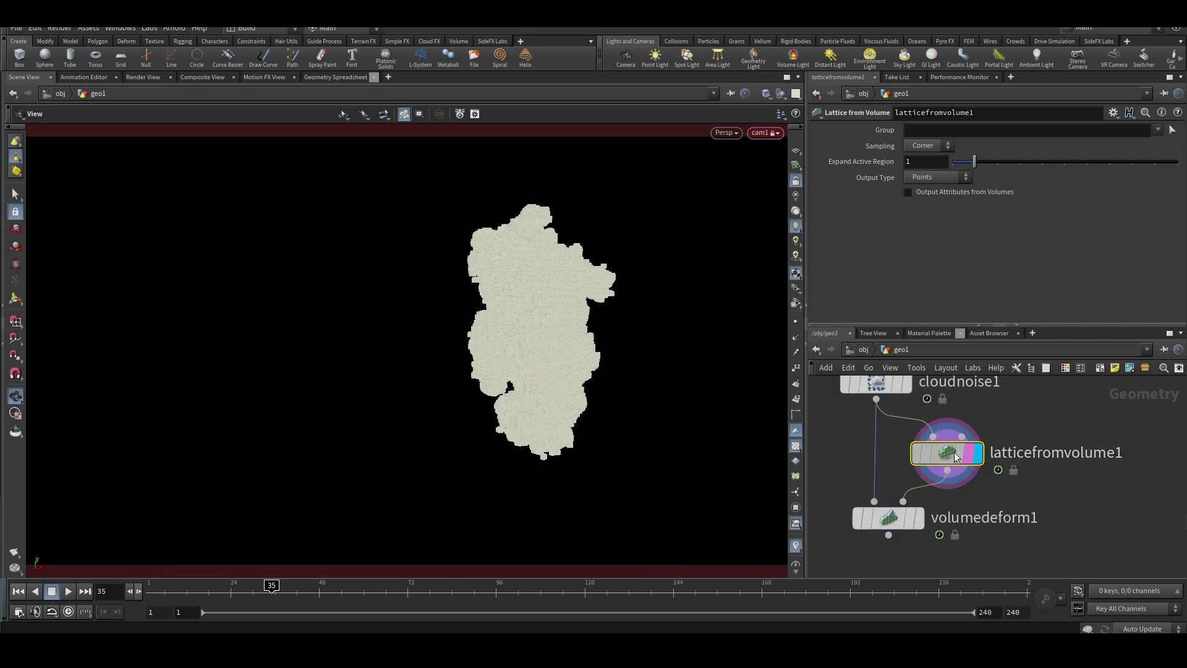
drag(488, 316, 380, 338)
scroll(529, 323, up, 3)
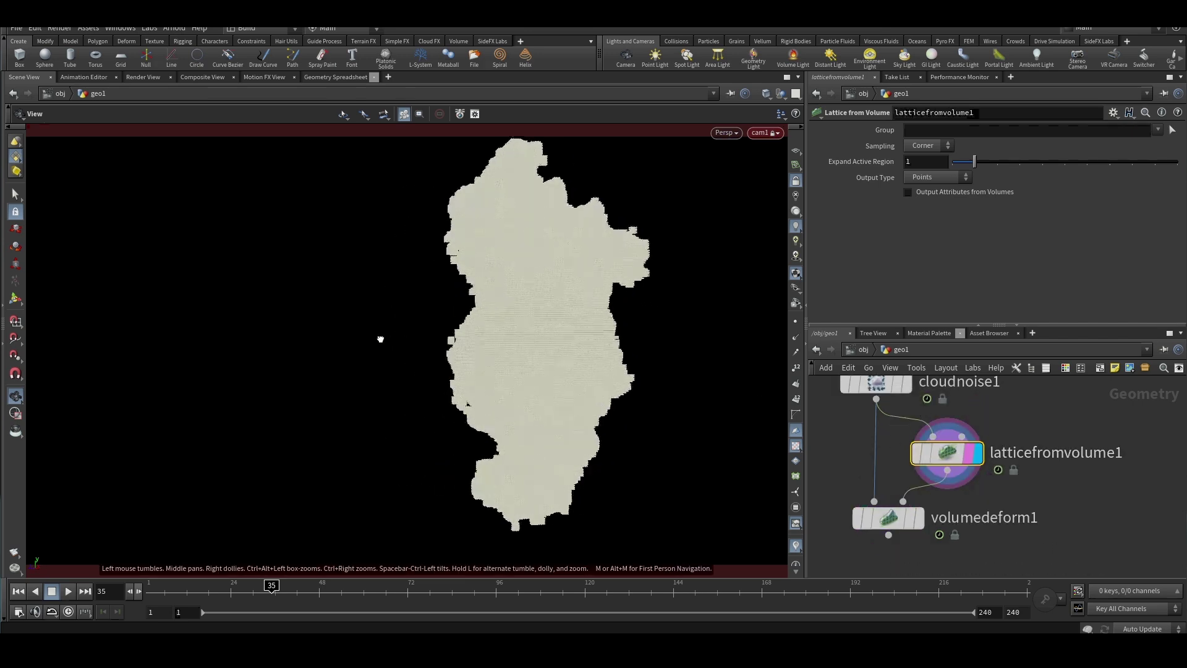
drag(535, 228, 666, 387)
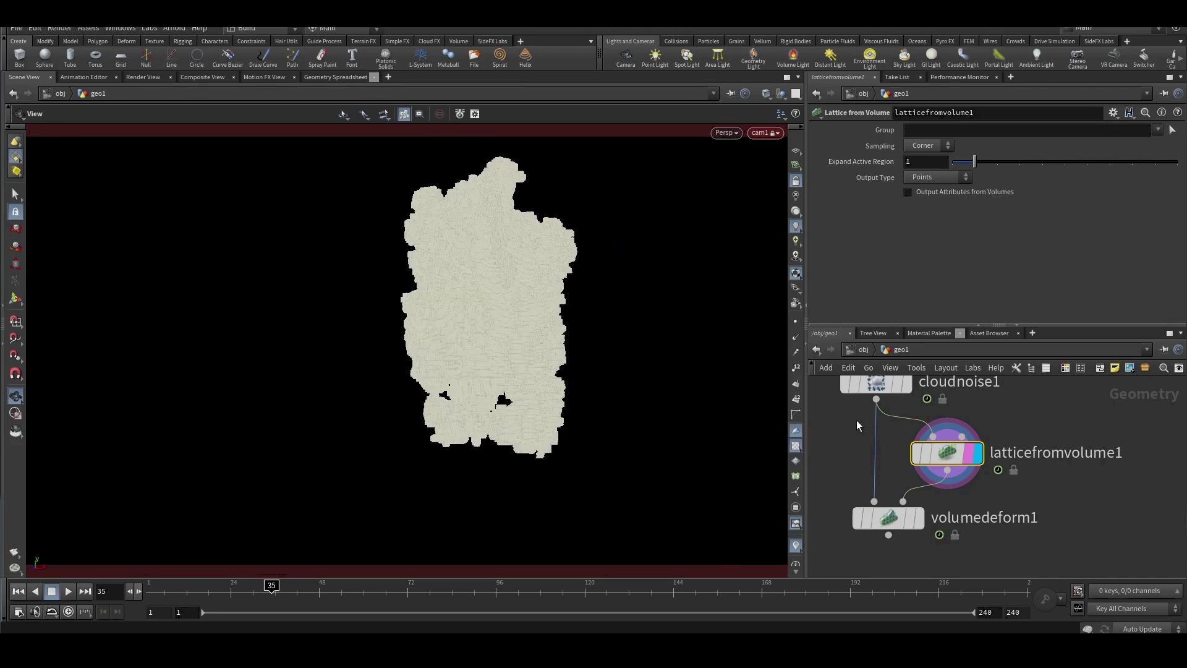
Move volumedeform1 further down the network, leaving space between it and latticefromvolume1.
scroll(961, 458, down, 3)
drag(1081, 487, 905, 442)
drag(929, 506, 921, 558)
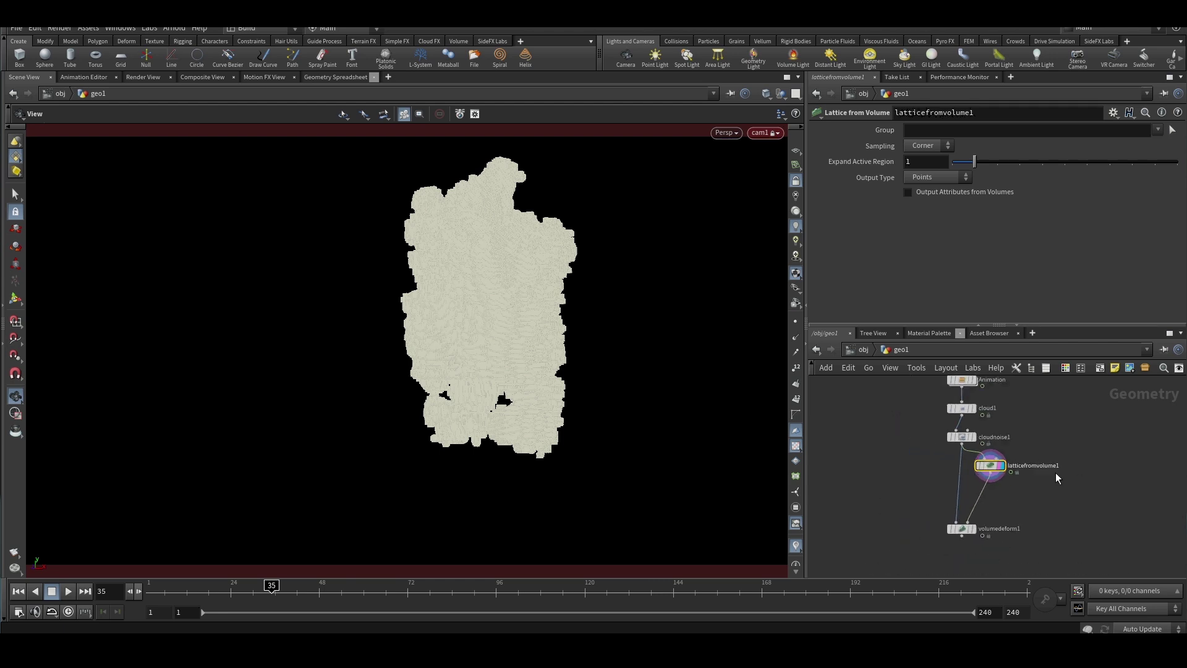
scroll(966, 495, up, 4)
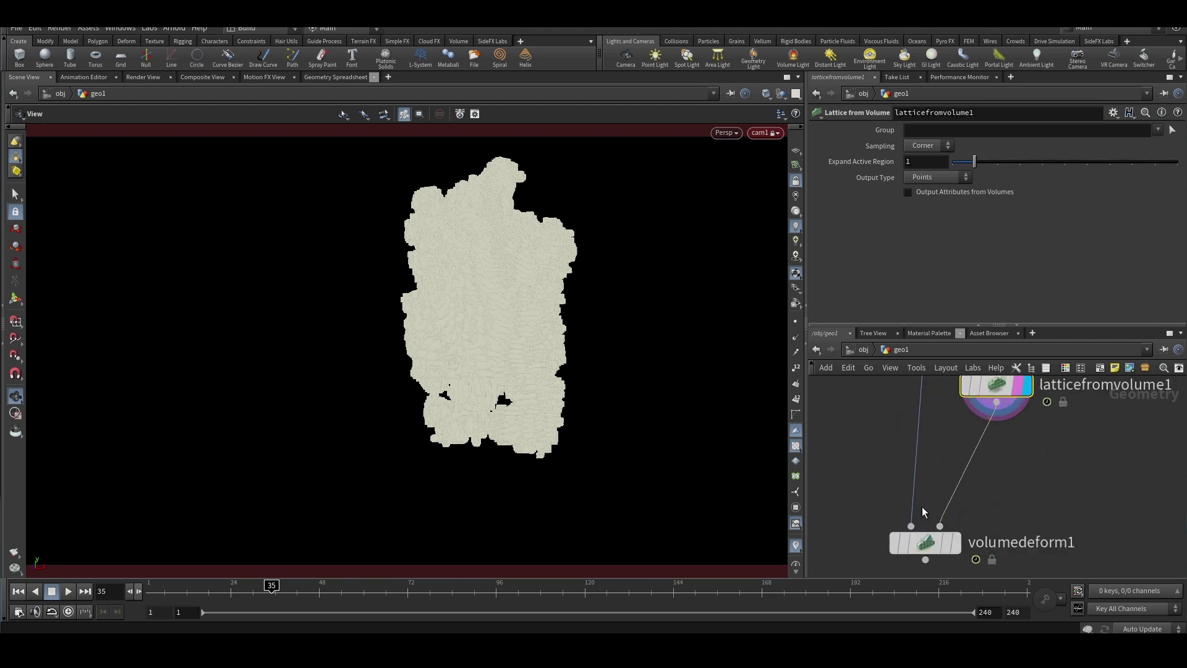
scroll(932, 524, down, 3)
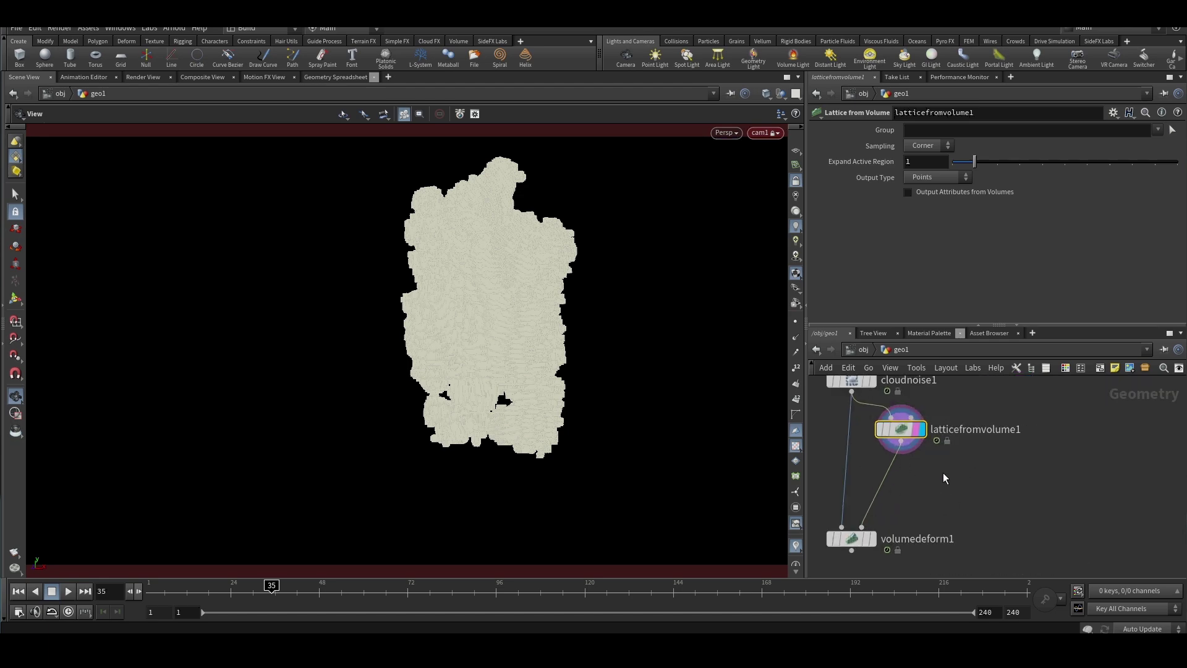
Add a Point Deform node on the wire between latticefromvolume1 and volumedeform1.
key(Tab)
text(poin)
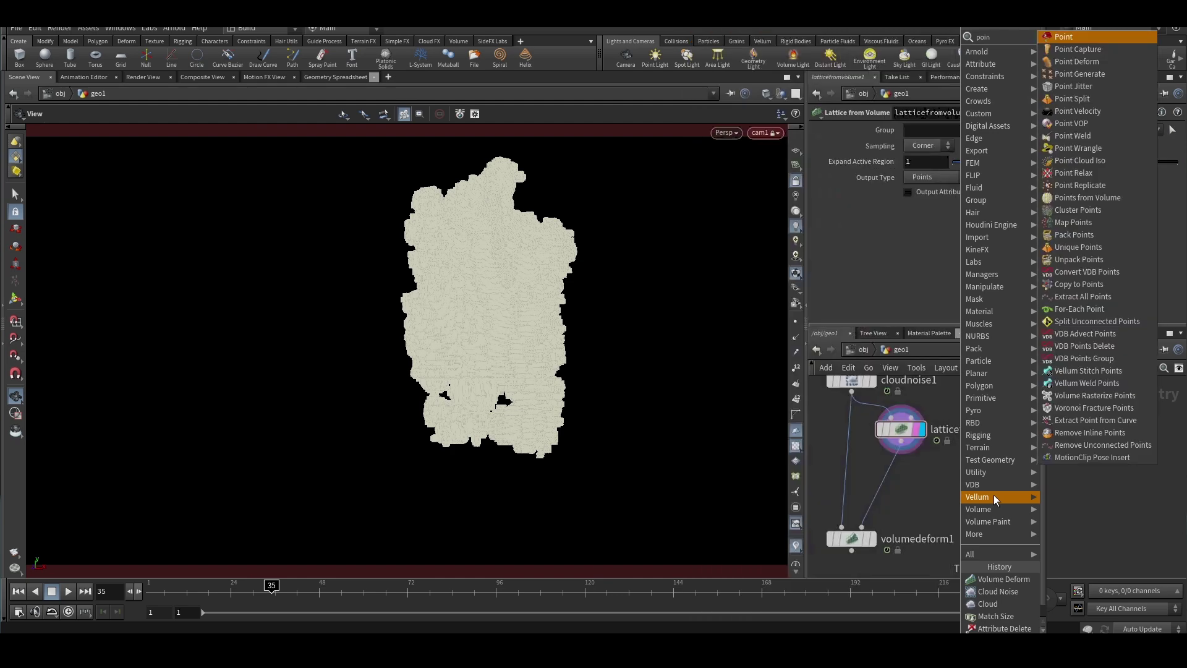
text(tdef)
key(Return)
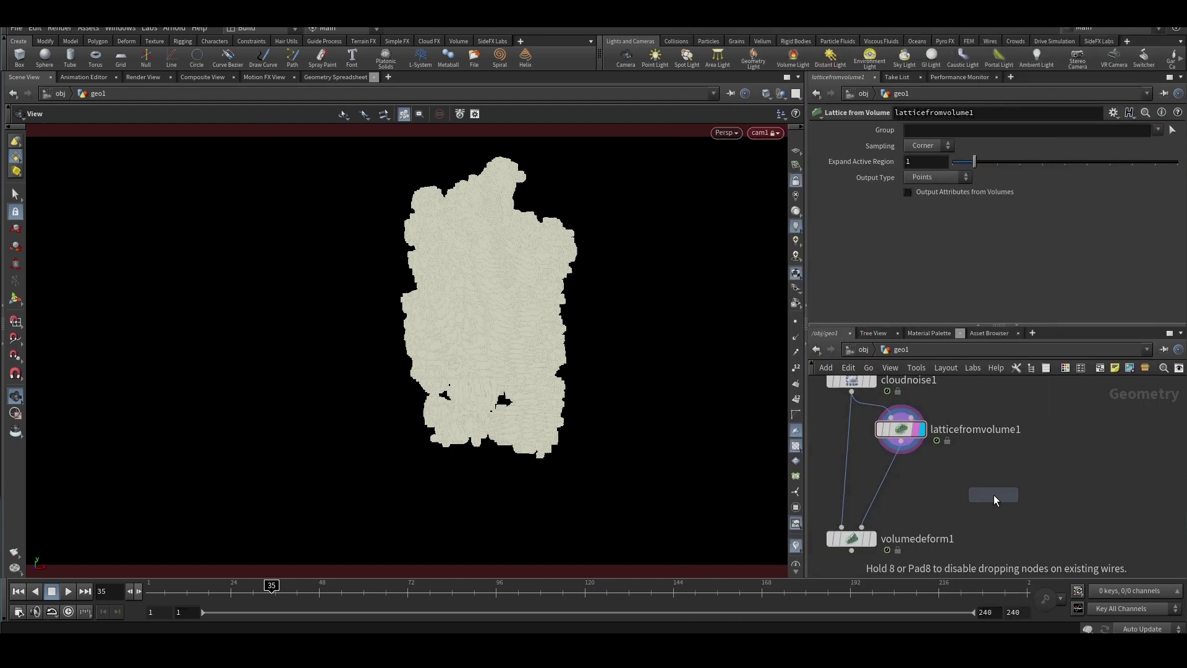
click(885, 485)
scroll(950, 463, down, 5)
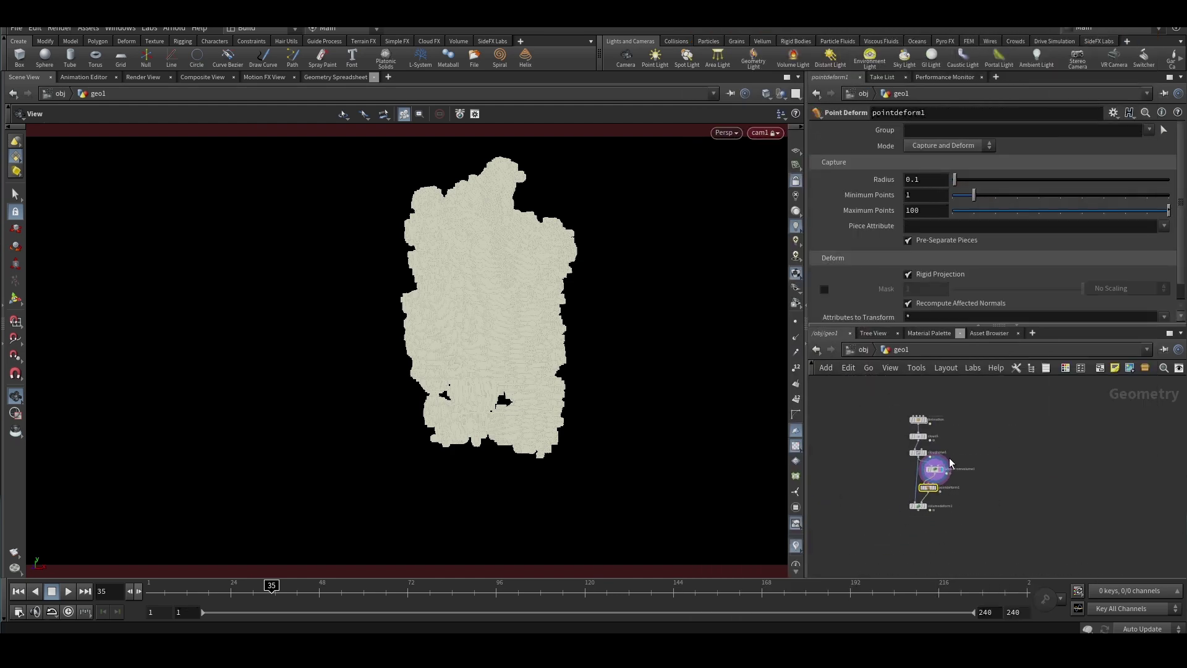
Insert a Time Shift node between the Animation subnetwork and cloud1.
scroll(955, 458, up, 3)
scroll(913, 494, up, 2)
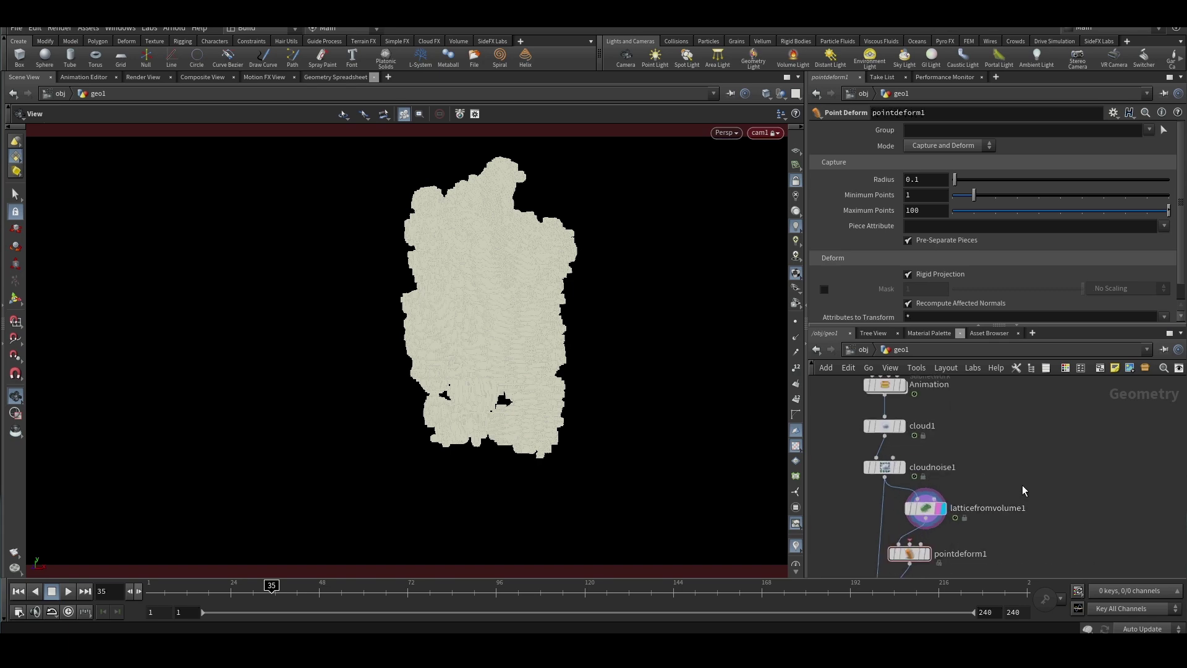
key(Tab)
text(timesh)
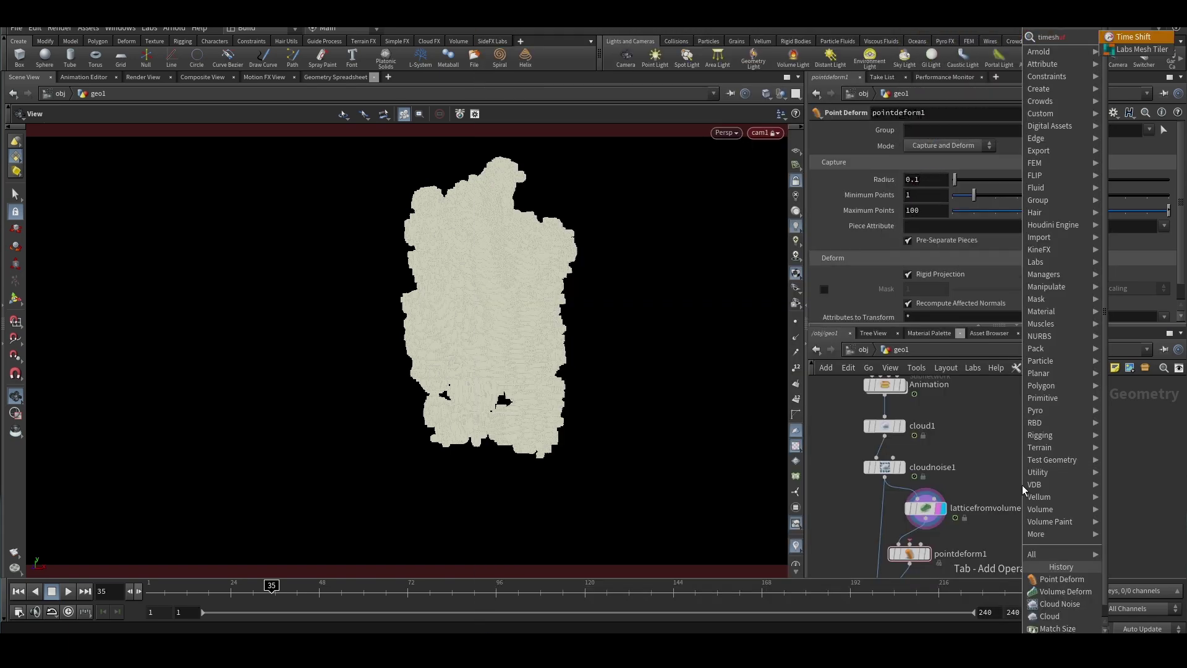
key(Return)
scroll(894, 477, up, 1)
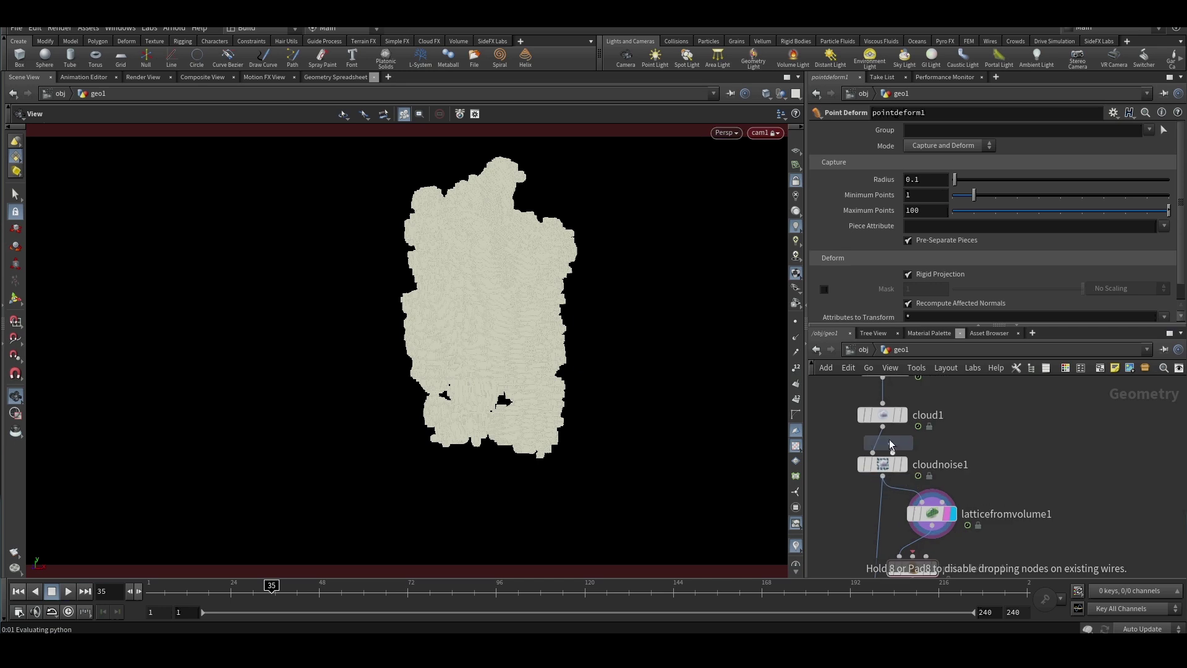
middle_drag(906, 464, 917, 502)
scroll(917, 502, up, 1)
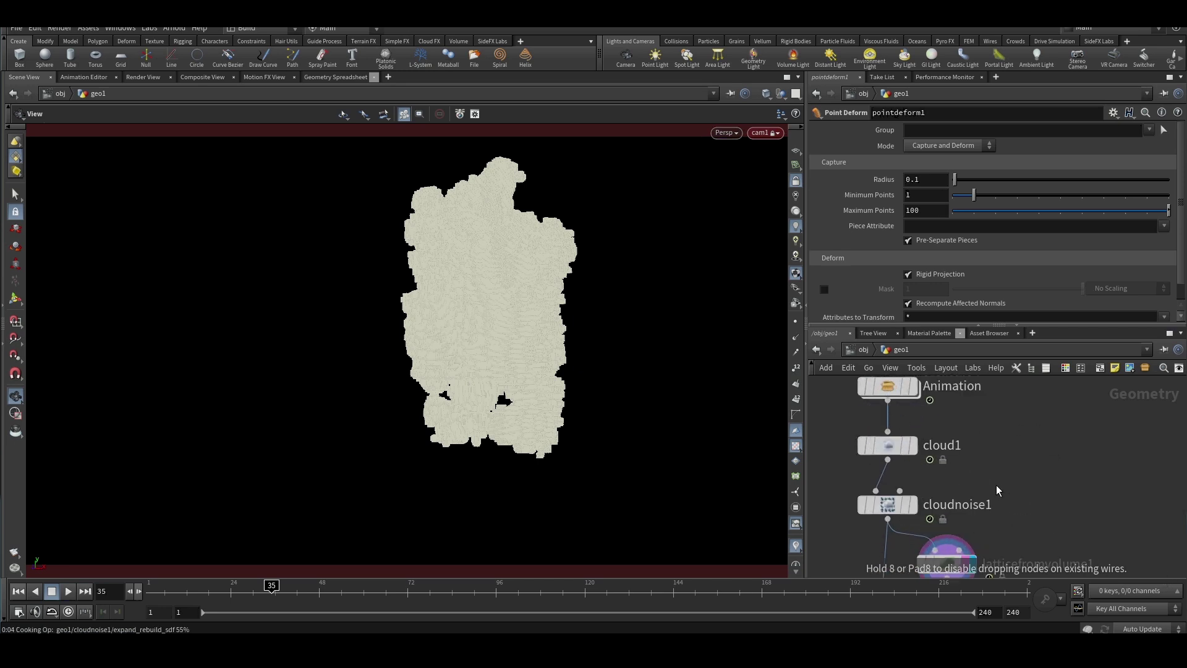
click(991, 454)
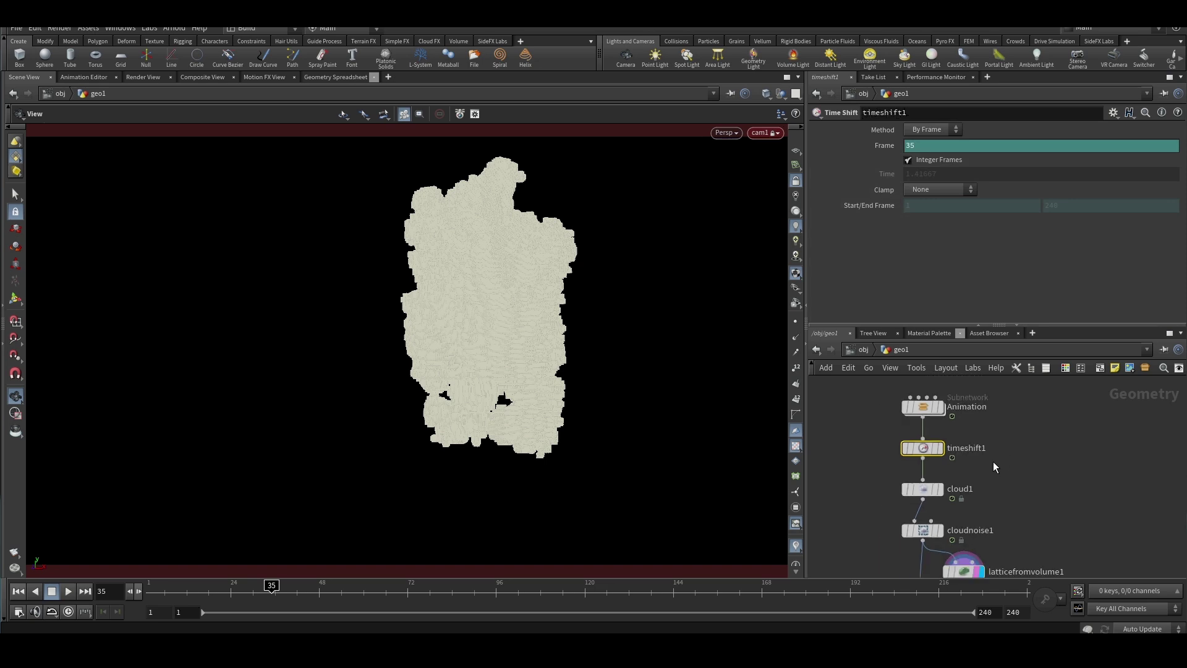
Set the Frame of timeshift1 to $FSTART.
click(934, 148)
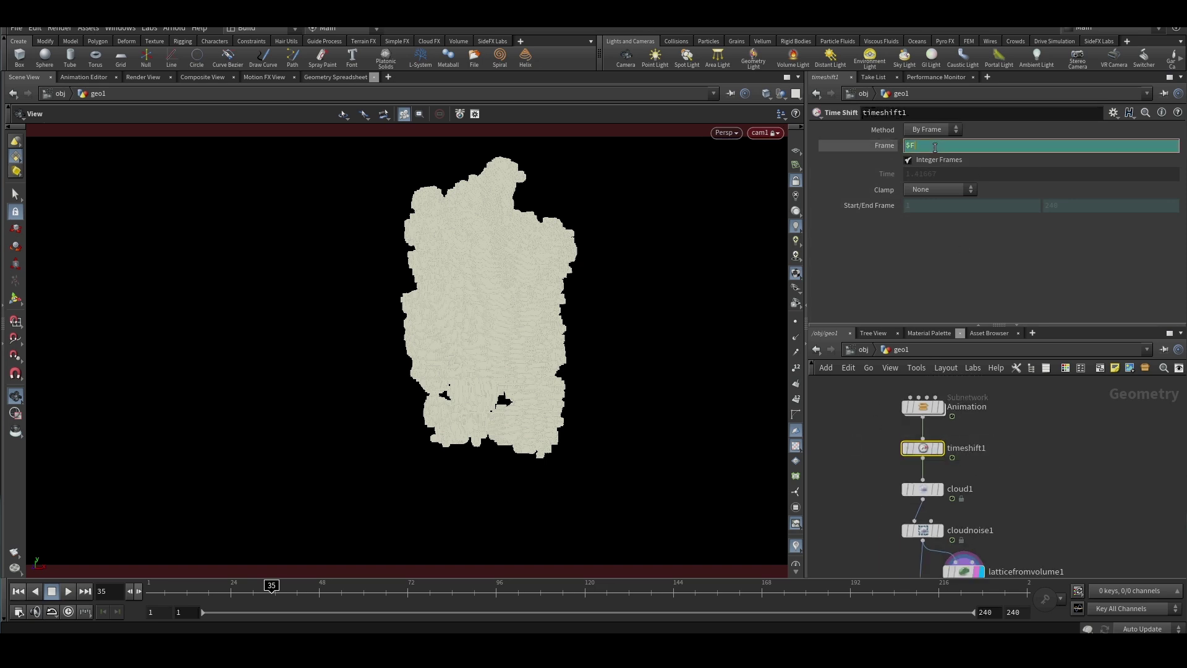
text(STAR)
key(Return)
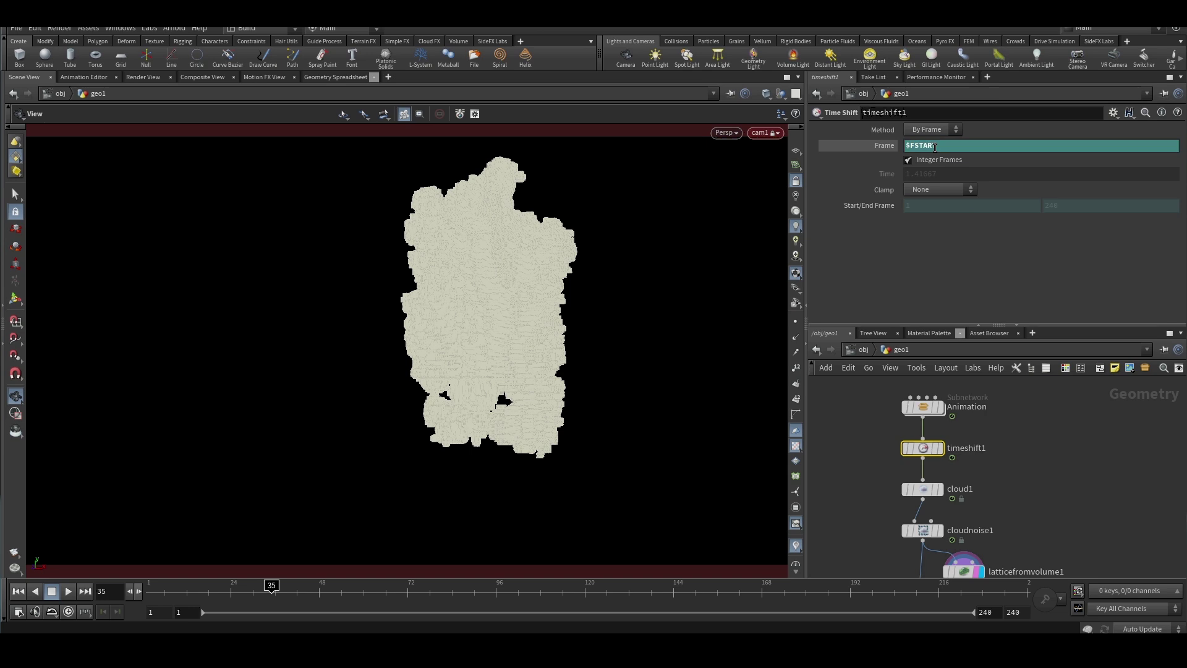
Move pointdeform1 away from the main chain and connect timeshift1 to its second input.
scroll(964, 482, down, 5)
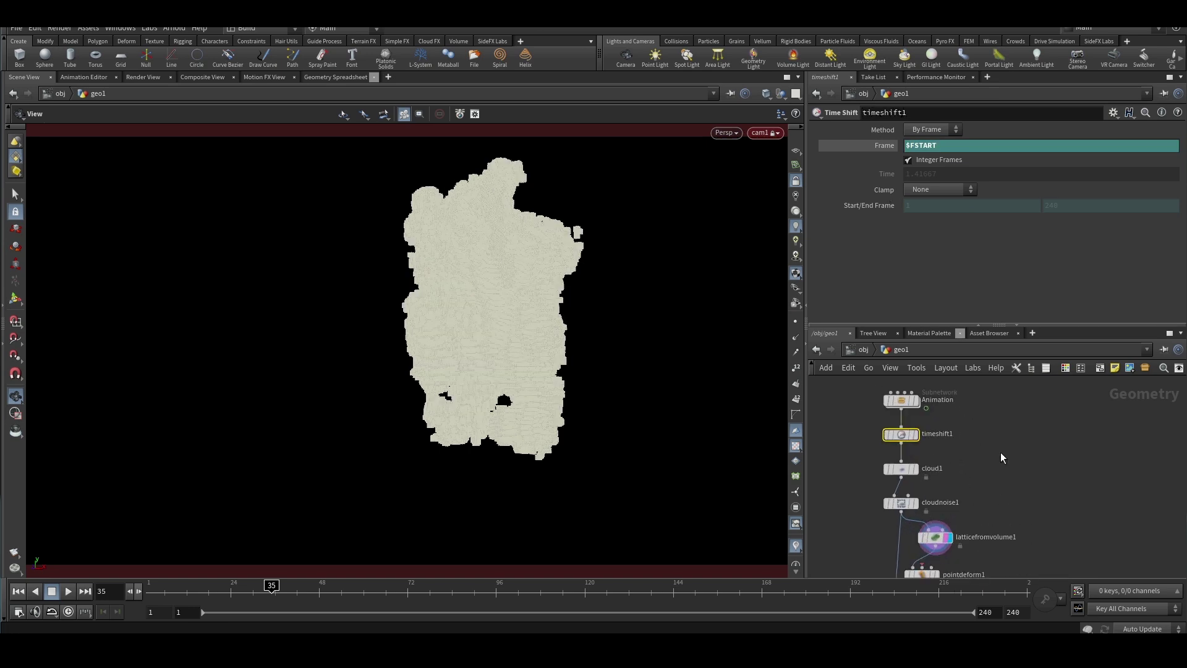
scroll(930, 513, up, 3)
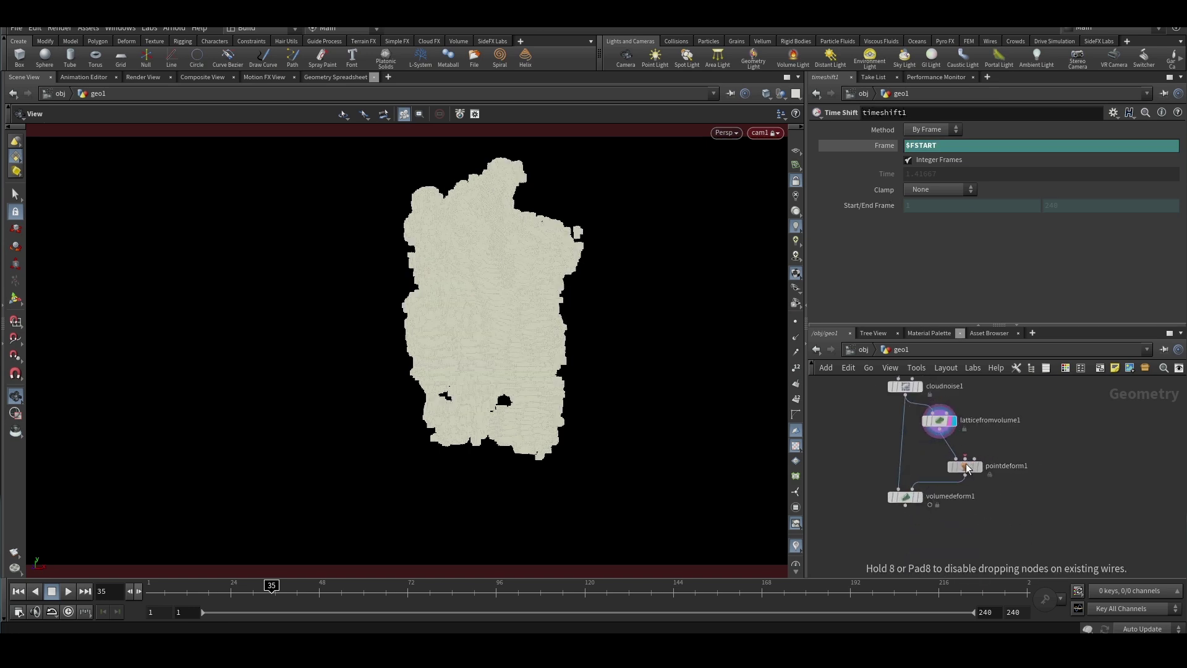
scroll(957, 481, down, 3)
drag(966, 458, 896, 420)
scroll(961, 396, up, 3)
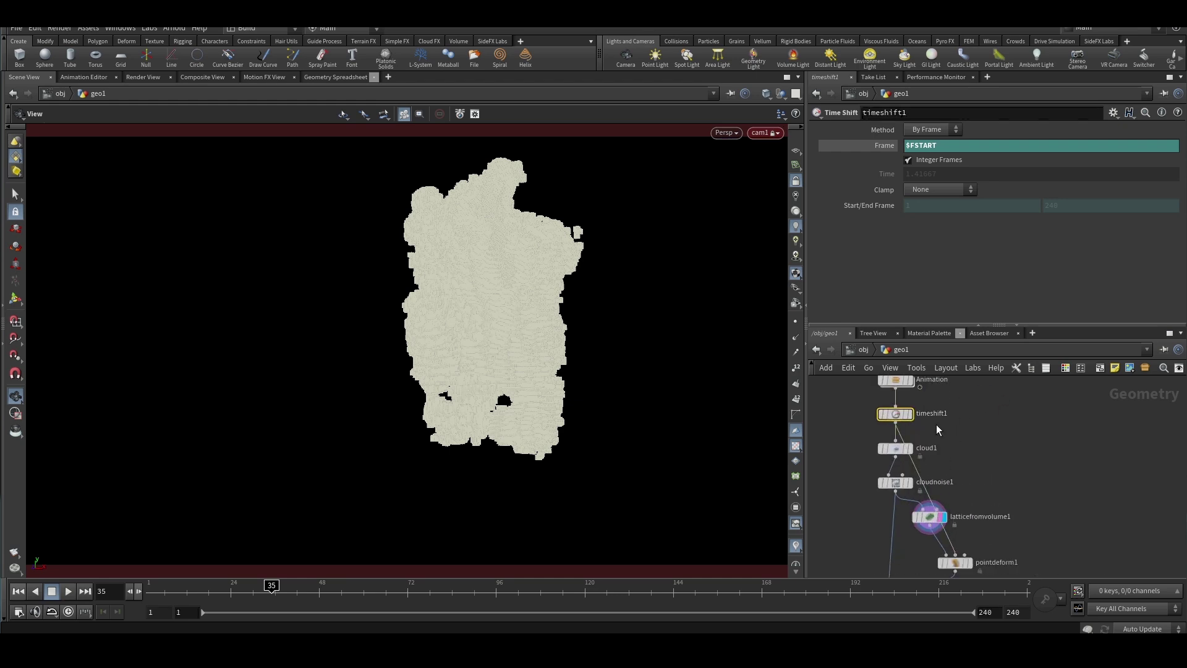
Connect the Animation subnetwork's output to the third input of pointdeform1.
scroll(924, 402, down, 2)
scroll(936, 456, up, 2)
drag(949, 495, 923, 415)
scroll(975, 486, down, 3)
scroll(950, 397, up, 3)
click(925, 414)
Add a dot to each of the Animation and timeshift1 wires, routing them around the node chain into pointdeform1.
alt+drag(945, 498, 1015, 475)
key(Escape)
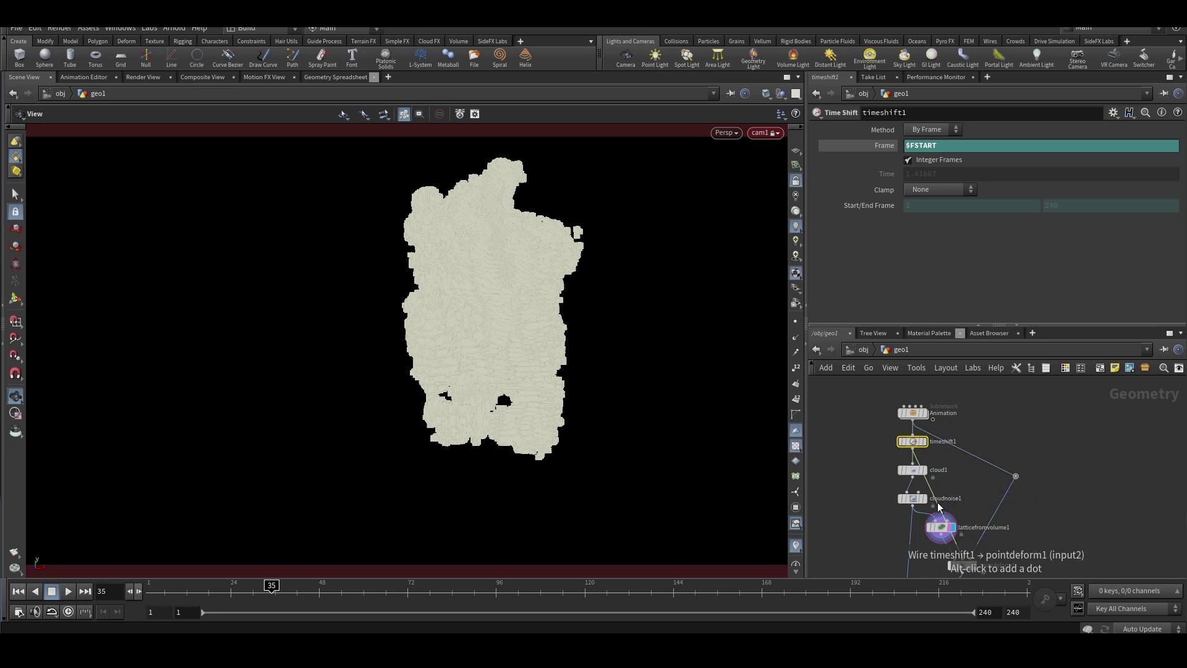
alt+drag(939, 503, 979, 485)
scroll(1043, 457, down, 4)
scroll(1048, 518, up, 3)
scroll(985, 472, up, 4)
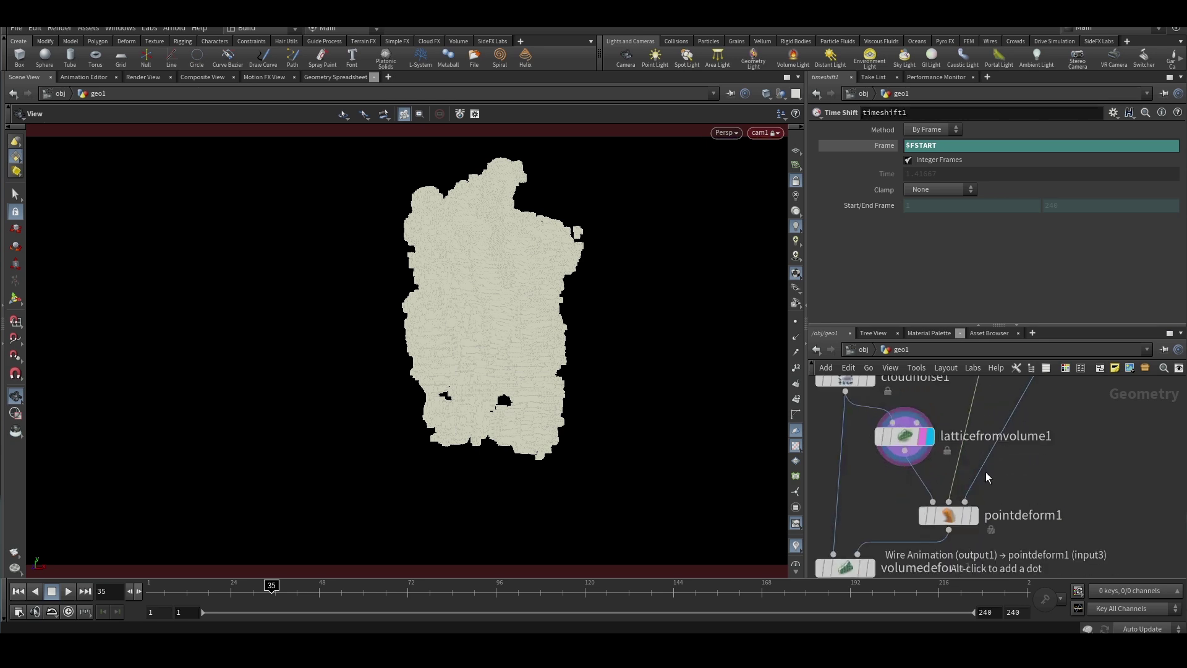
Display pointdeform1 with point display on and scrub to frame 168 to examine how the lattice points deform.
click(957, 516)
click(957, 516)
drag(272, 591, 713, 594)
drag(512, 344, 728, 349)
click(794, 321)
drag(526, 248, 381, 360)
drag(348, 592, 766, 586)
Display volumedeform1 and examine the deformed cloud from several angles at frames 168 and 199.
scroll(900, 564, down, 3)
middle_drag(901, 564, 1006, 485)
scroll(1007, 485, up, 5)
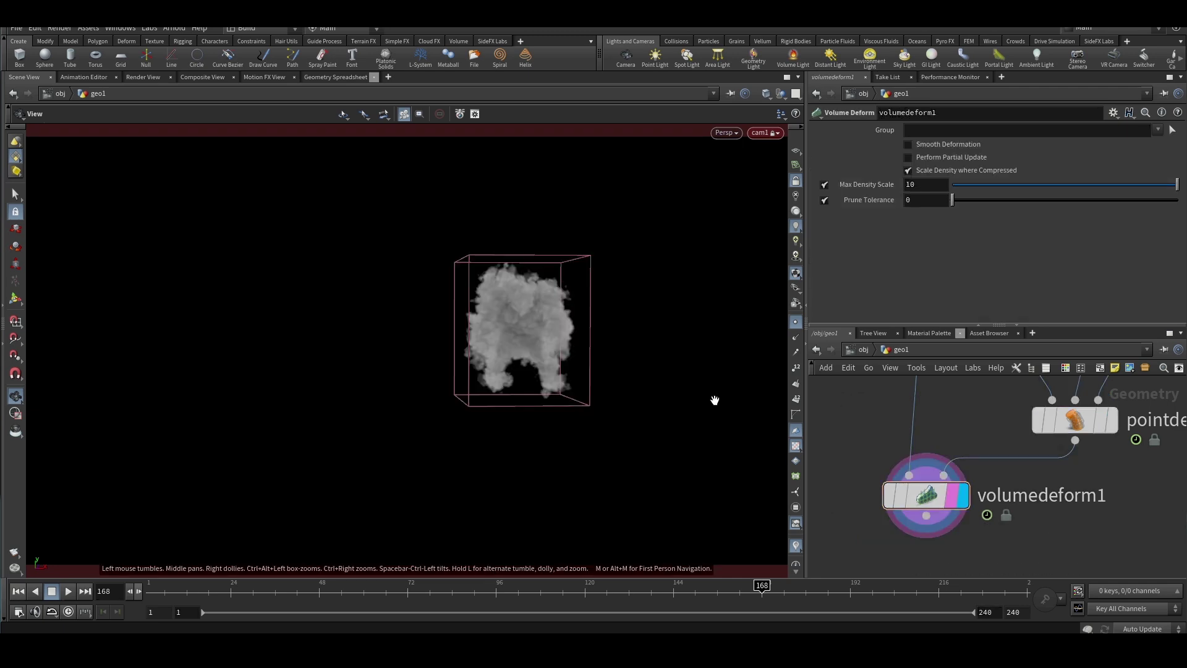
drag(549, 347, 531, 329)
scroll(531, 329, up, 2)
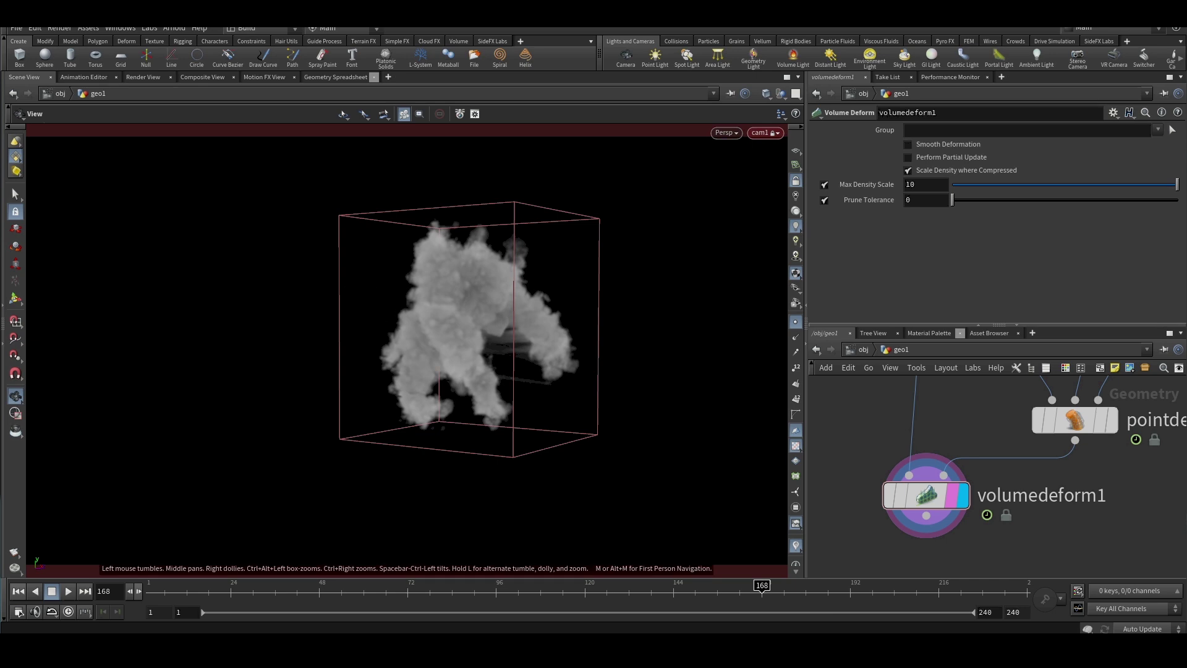
click(869, 594)
scroll(929, 555, down, 2)
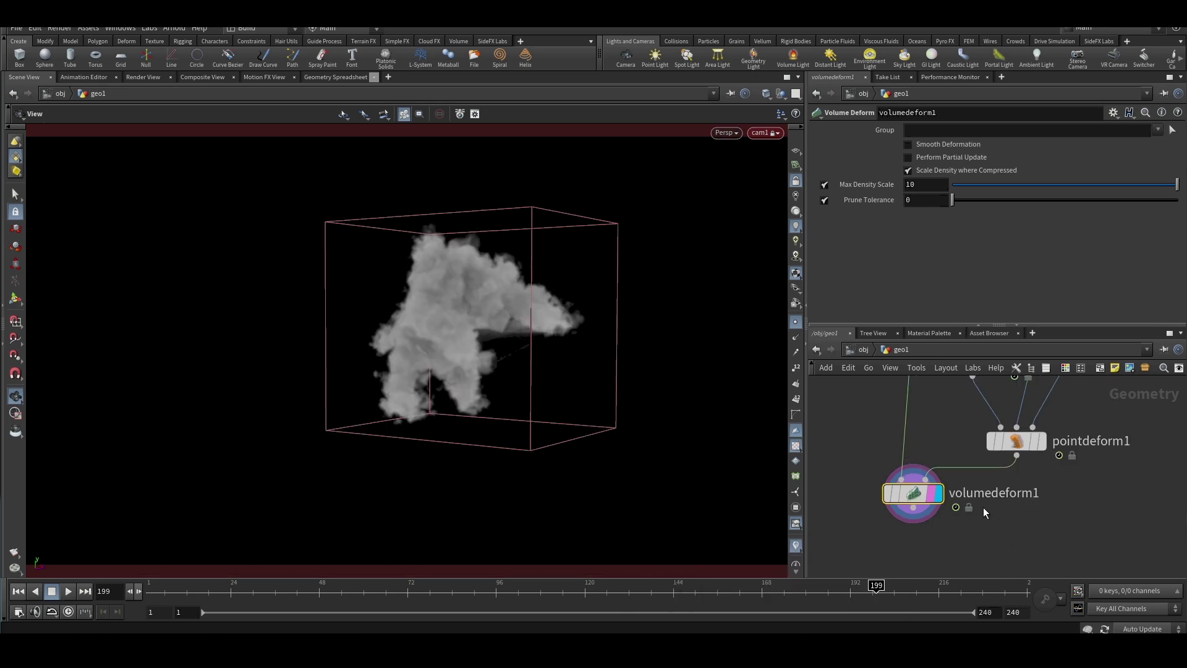
scroll(929, 537, down, 2)
scroll(962, 535, up, 3)
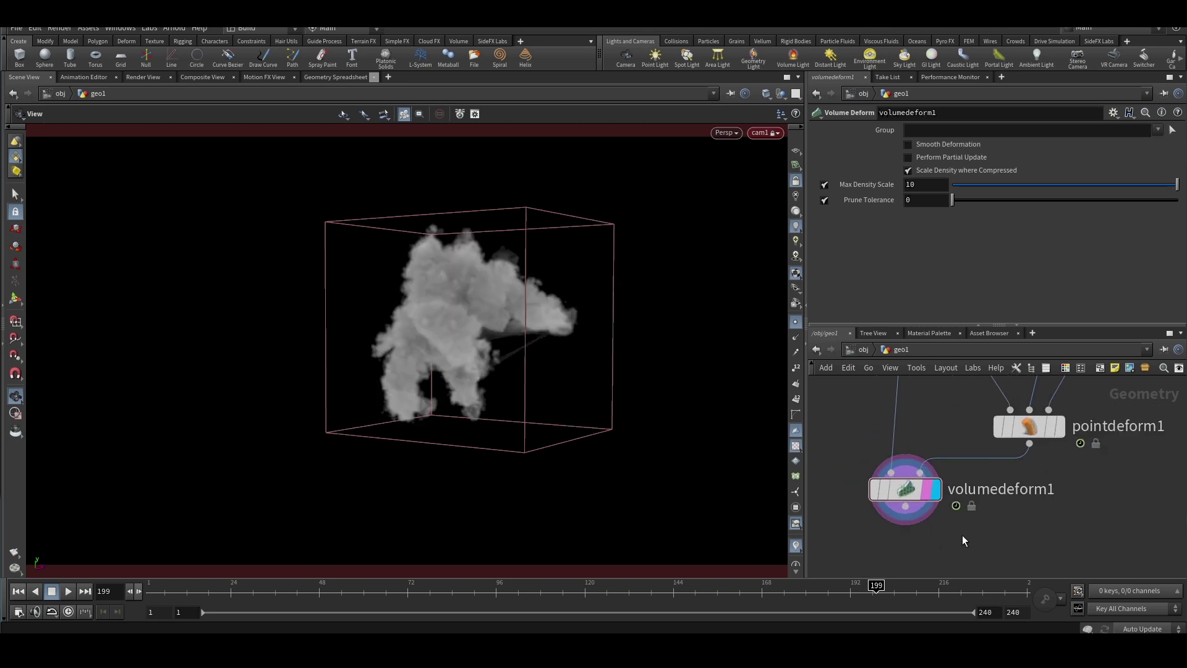
drag(962, 535, 855, 406)
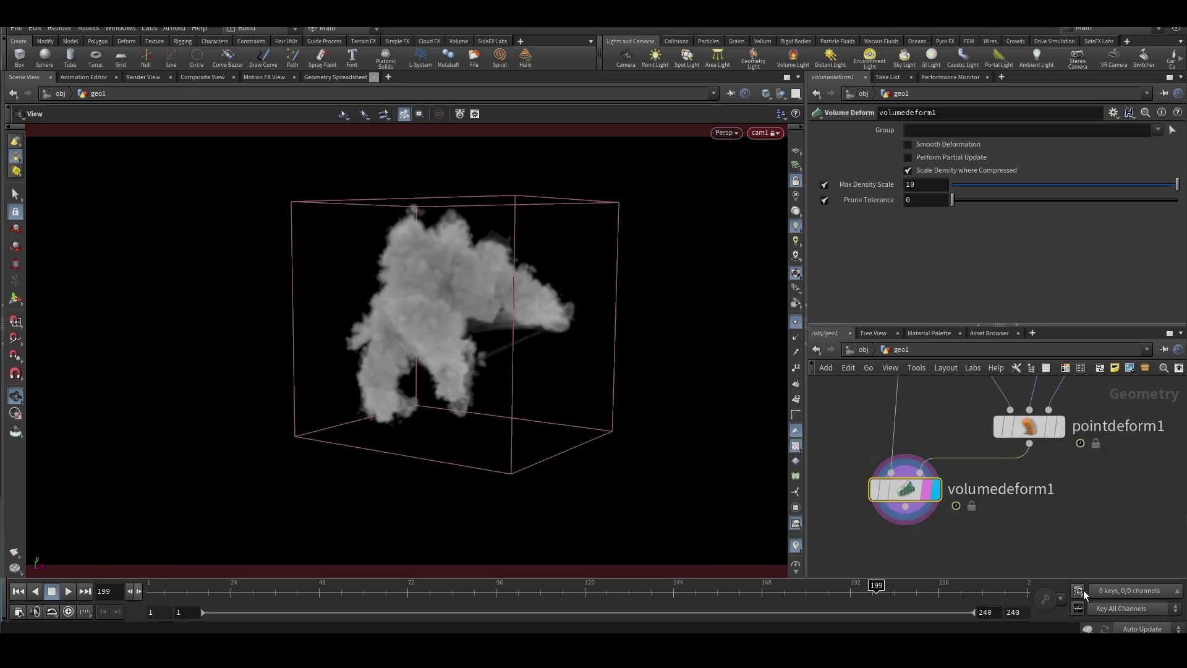
Switch the update mode to Manual and set the first Offset component of cloudnoise1 to $FF/30.
click(1134, 617)
scroll(1007, 519, down, 4)
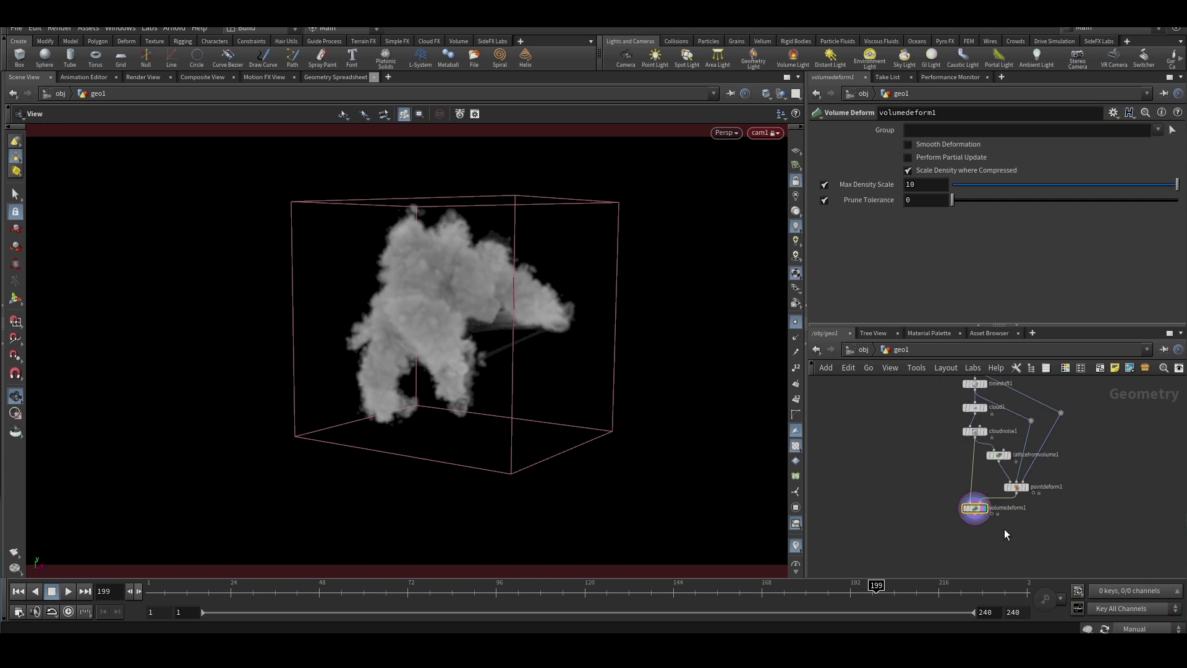
middle_drag(1007, 420, 989, 471)
scroll(989, 471, up, 3)
drag(980, 464, 889, 516)
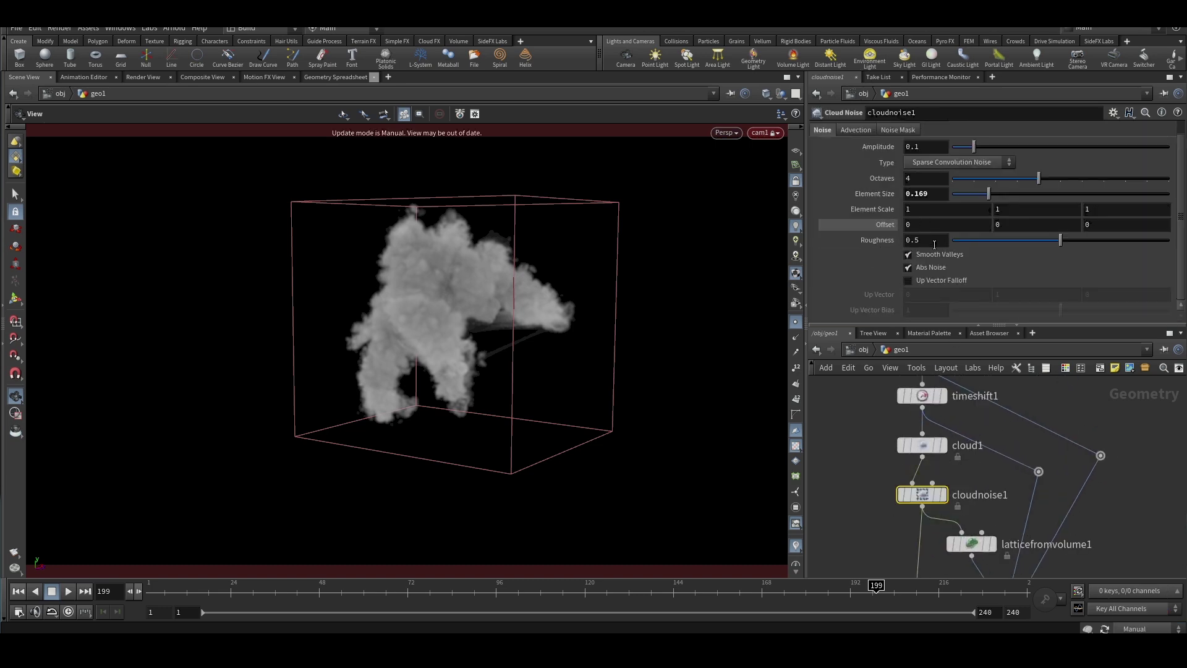
click(906, 224)
text($FF/3)
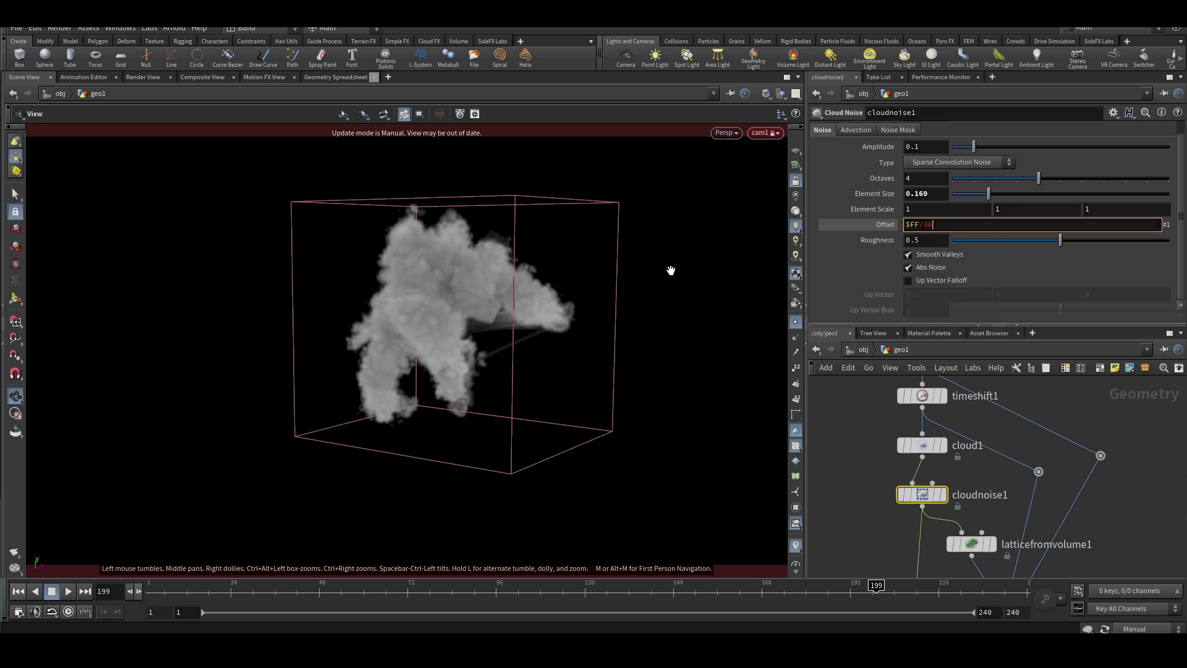
key(Return)
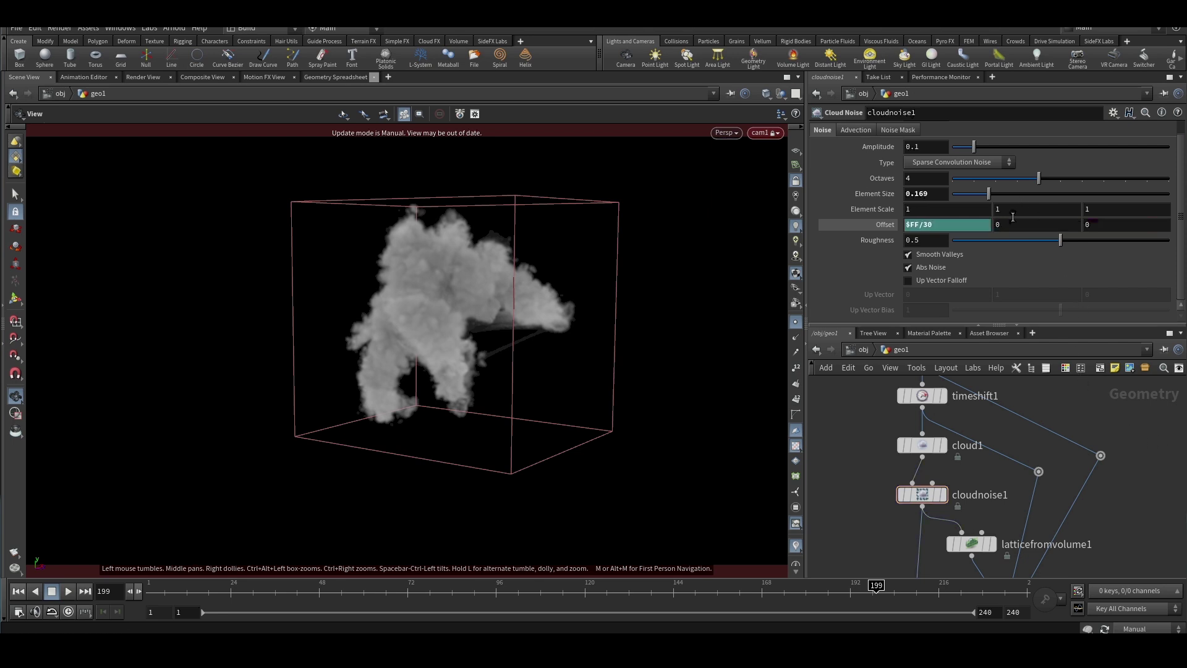
key(Return)
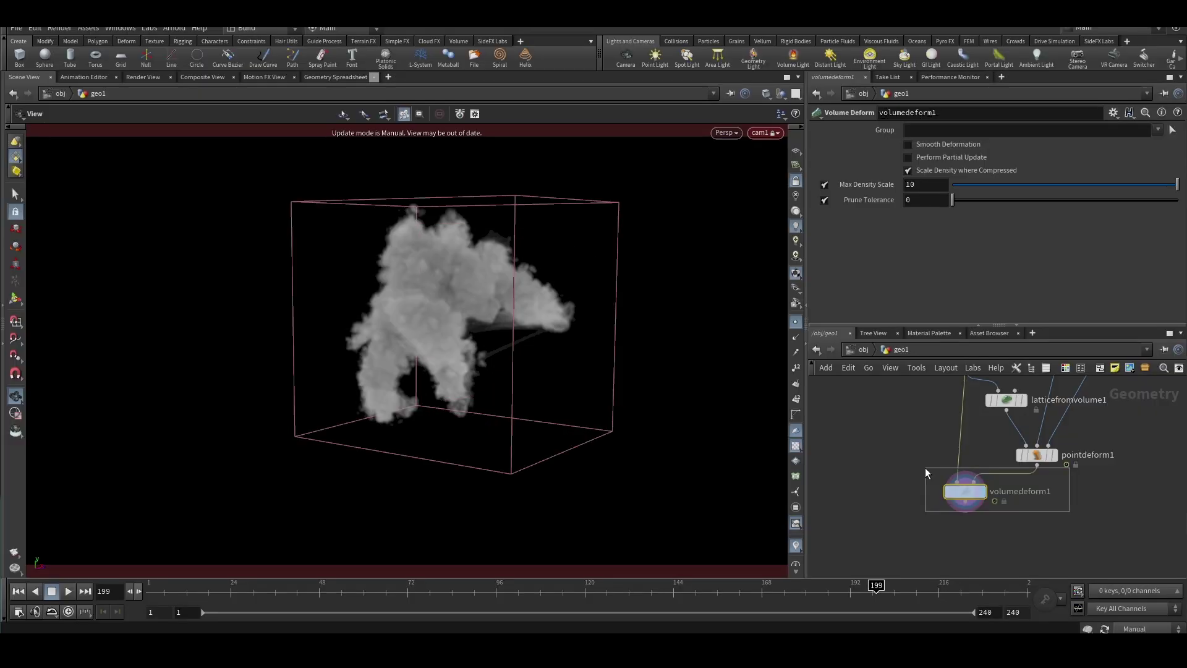
Select volumedeform1 at the end of the network.
drag(925, 467, 925, 468)
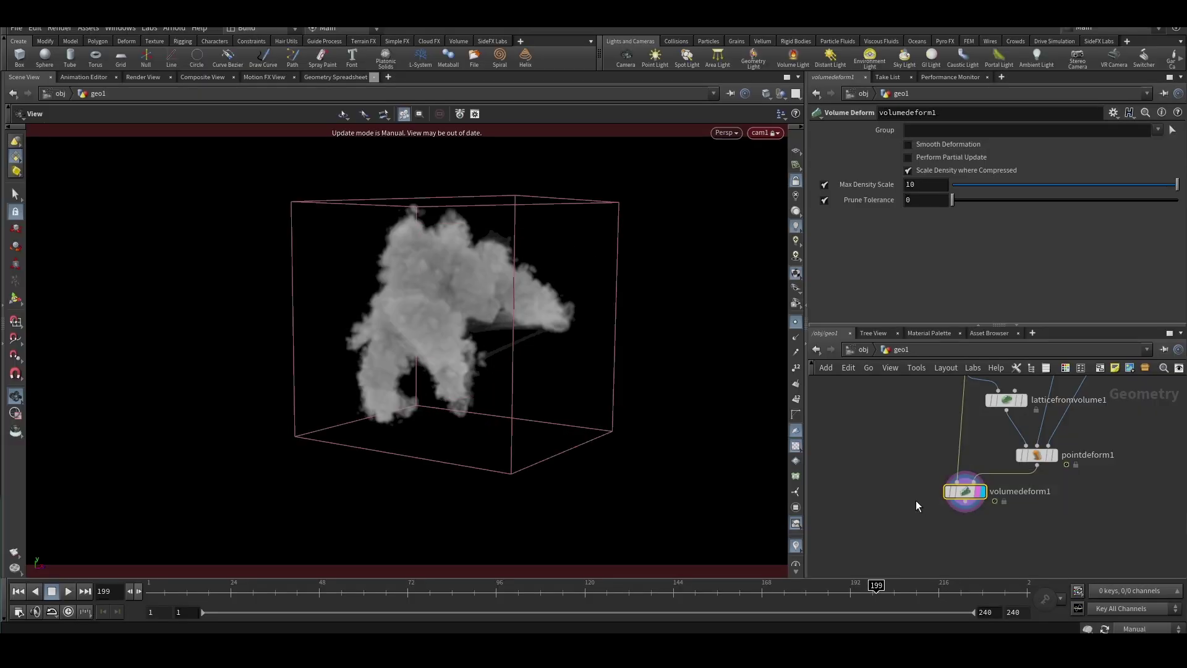